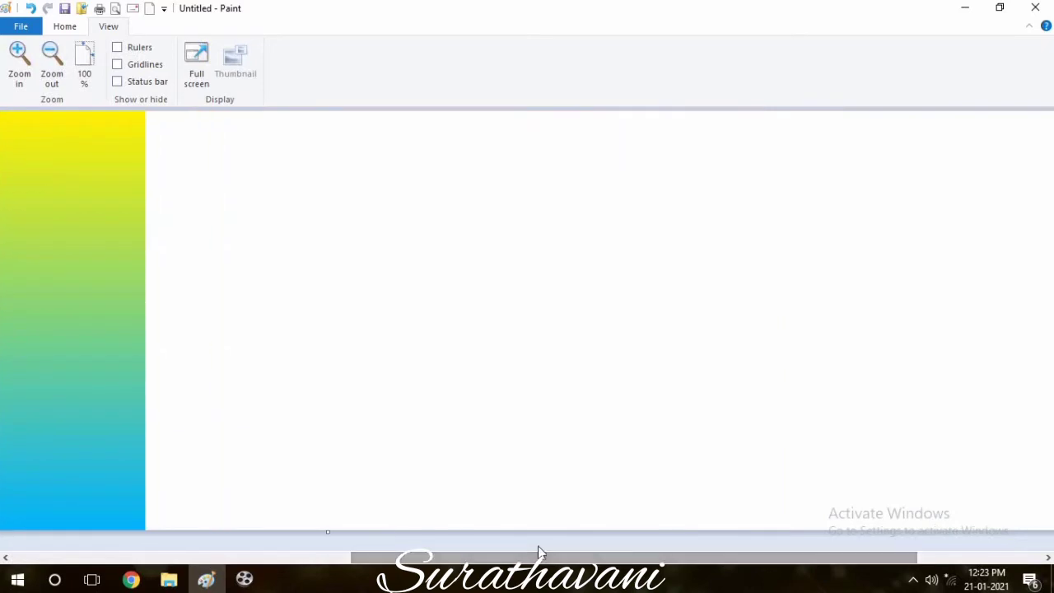
Draw the plant's branching stems in dark colour with the Pencil, fanning upward from one base point on the blank canvas.
scroll(200, 83, up, 1)
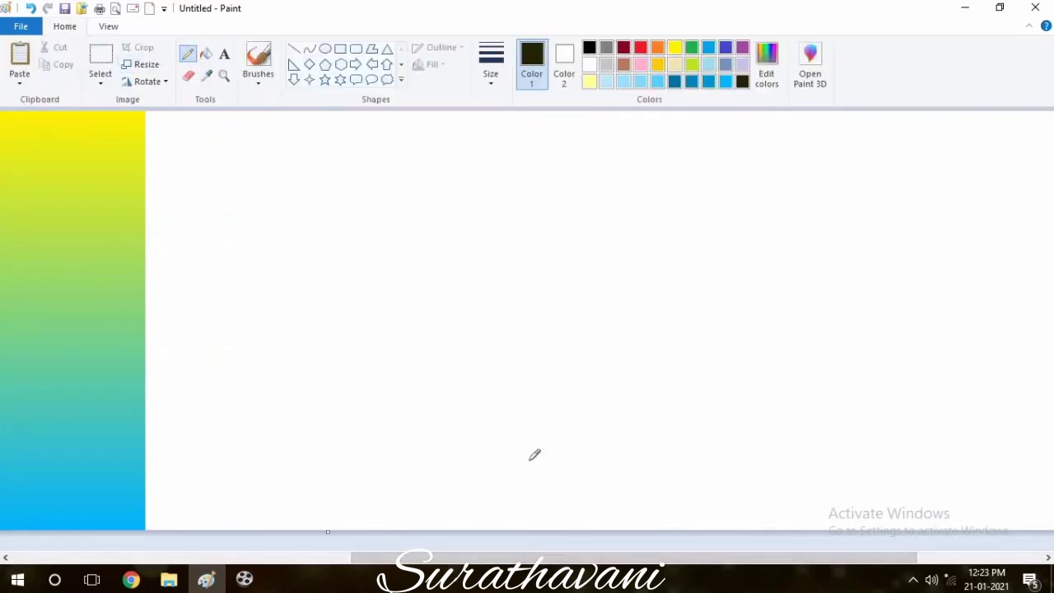
drag(540, 485, 459, 333)
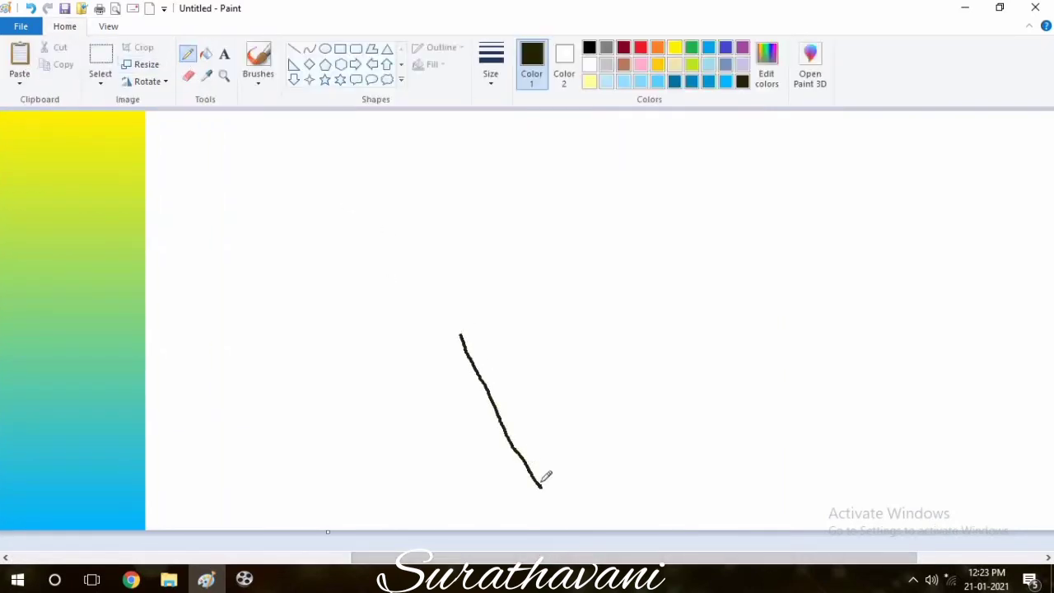
mouse_move(541, 486)
mouse_down()
mouse_move(568, 268)
mouse_move(558, 222)
mouse_up()
mouse_move(560, 379)
mouse_down()
mouse_move(591, 352)
mouse_move(627, 250)
mouse_move(656, 208)
mouse_up()
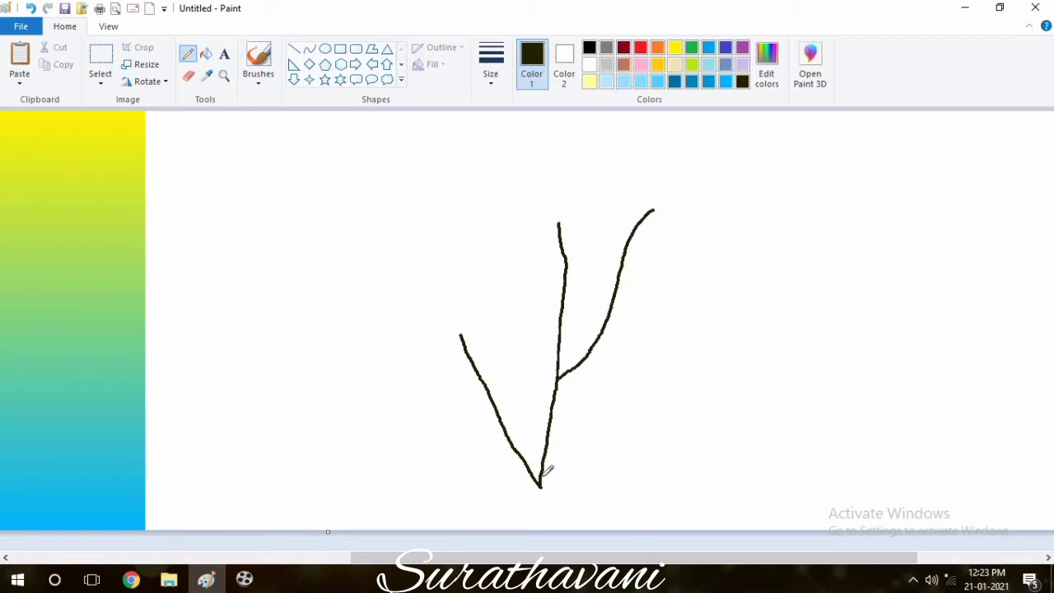
mouse_move(541, 485)
mouse_down()
mouse_move(695, 375)
mouse_move(739, 312)
mouse_up()
drag(577, 457, 639, 373)
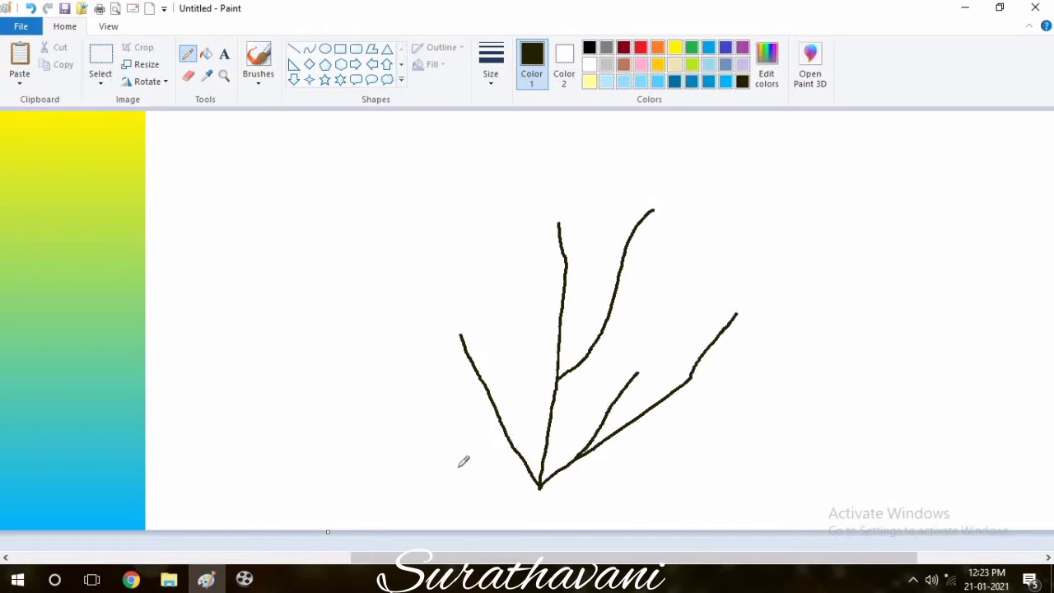
Outline a large scalloped flower head on the lower-right stem and small buds atop the middle and left stems.
mouse_move(734, 308)
mouse_down()
mouse_move(724, 268)
mouse_move(775, 295)
mouse_move(779, 306)
mouse_move(742, 309)
mouse_up()
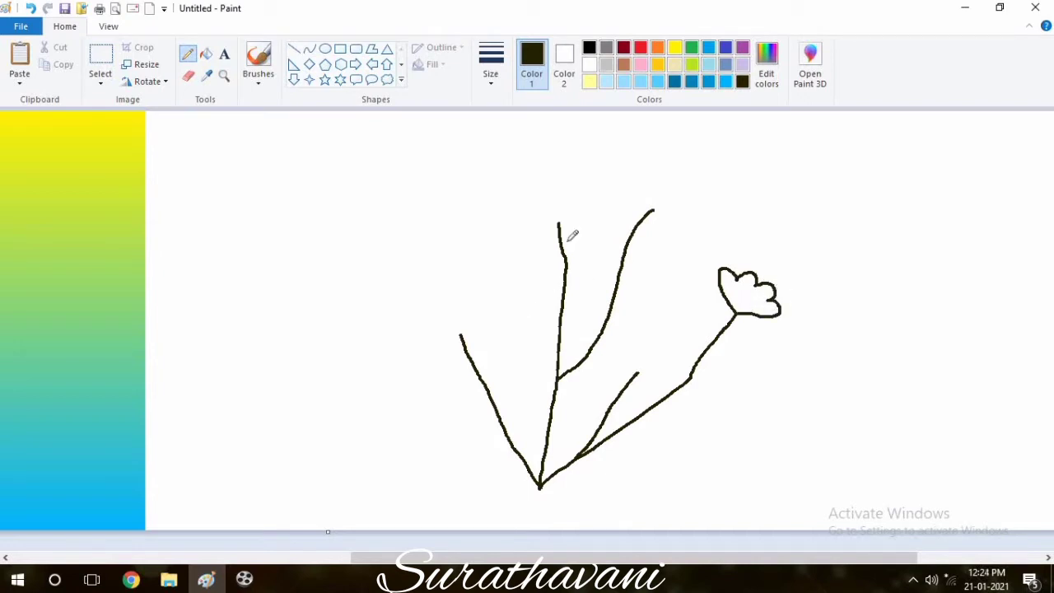
drag(560, 220, 550, 218)
drag(462, 333, 458, 330)
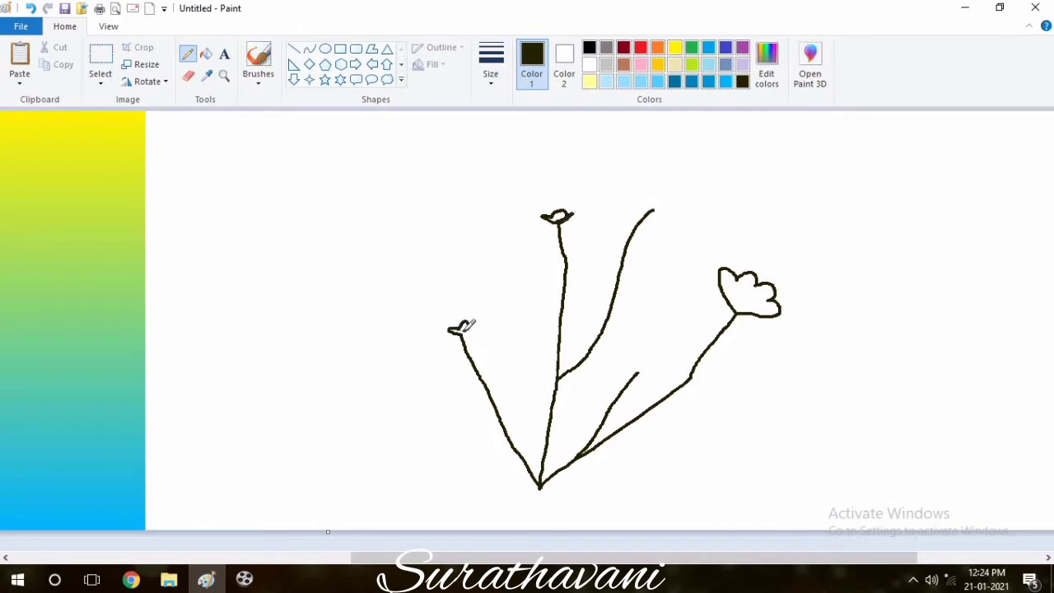
Draw long, curved grass-like leaves fanning out along the left stem.
mouse_move(493, 388)
mouse_down()
mouse_move(501, 338)
mouse_move(444, 360)
mouse_up()
mouse_move(537, 477)
mouse_down()
mouse_move(510, 352)
mouse_move(507, 452)
mouse_move(490, 445)
mouse_up()
drag(514, 448, 468, 416)
mouse_move(506, 437)
mouse_down()
mouse_move(454, 370)
mouse_move(506, 358)
mouse_move(422, 378)
mouse_up()
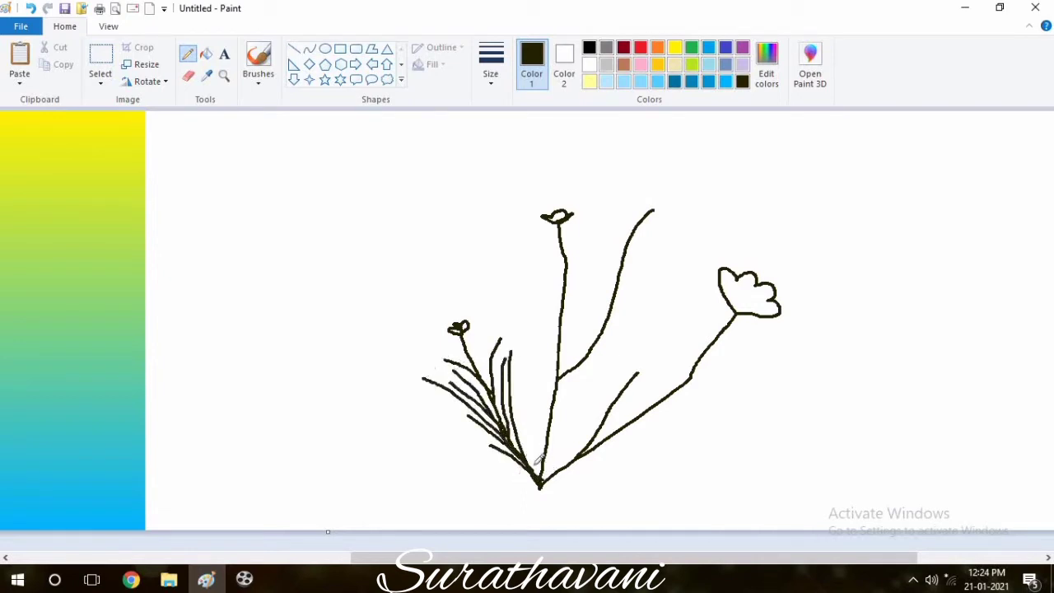
Draw upright leaf blades in the centre of the clump, around the base of the middle stem.
mouse_move(537, 473)
mouse_down()
mouse_move(496, 335)
mouse_move(618, 350)
mouse_move(532, 382)
mouse_up()
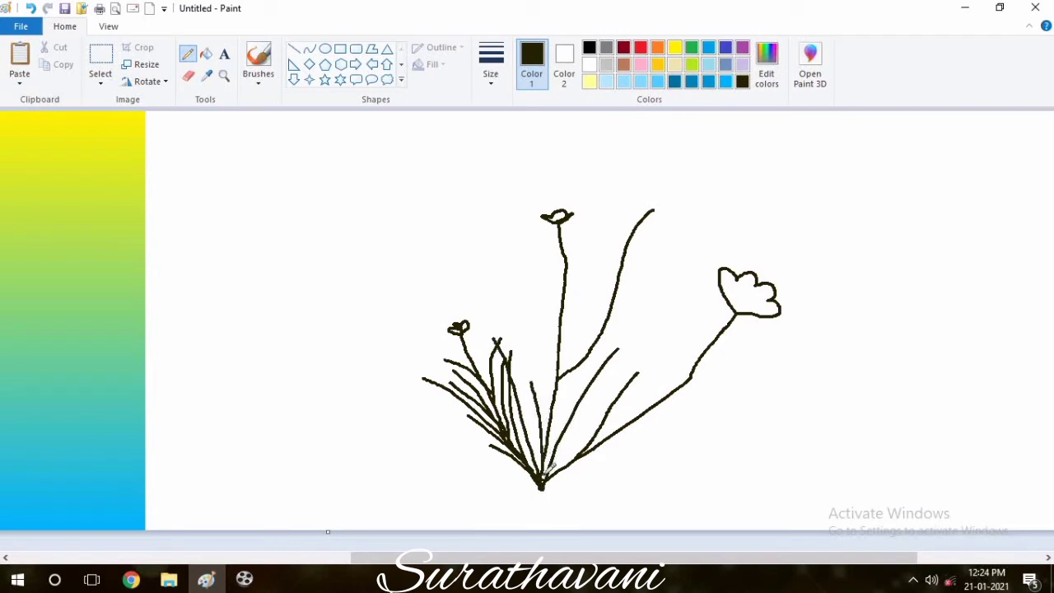
drag(544, 475, 580, 385)
drag(550, 423, 544, 347)
drag(546, 436, 536, 372)
drag(534, 458, 526, 373)
drag(559, 418, 588, 367)
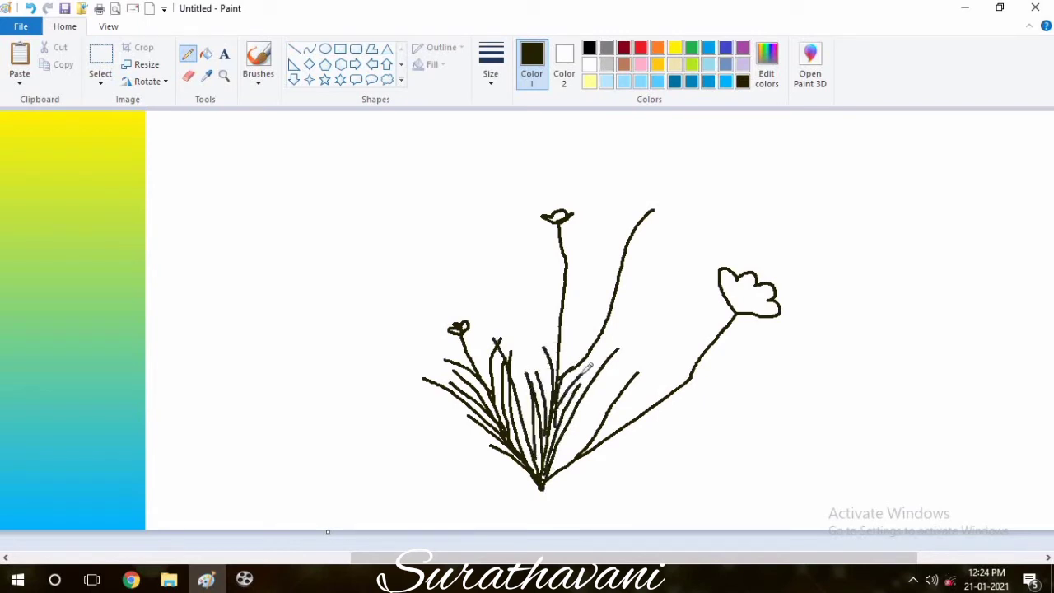
mouse_move(547, 478)
mouse_down()
mouse_move(593, 435)
mouse_move(598, 414)
mouse_move(541, 357)
mouse_up()
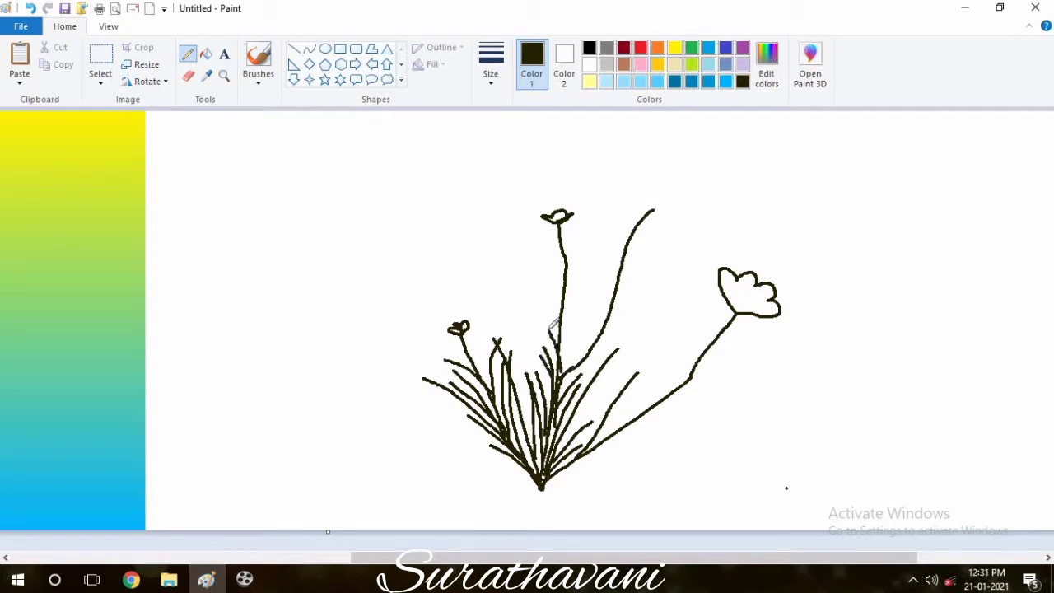
Draw short leaves along both sides of the middle stem up to its bud.
drag(552, 372, 567, 305)
drag(588, 251, 563, 315)
mouse_move(518, 222)
mouse_down()
mouse_move(564, 288)
mouse_move(551, 262)
mouse_up()
key(ctrl+z)
drag(567, 284, 573, 252)
drag(546, 237, 554, 256)
Draw leaves along the tall curved stem, extend its tip and outline a large scalloped flower head on it.
mouse_move(591, 373)
mouse_down()
mouse_move(582, 334)
mouse_move(607, 339)
mouse_move(597, 339)
mouse_move(597, 301)
mouse_move(605, 332)
mouse_move(634, 297)
mouse_up()
mouse_move(614, 312)
mouse_down()
mouse_move(635, 295)
mouse_move(604, 266)
mouse_move(612, 307)
mouse_move(634, 272)
mouse_move(609, 210)
mouse_up()
drag(628, 262, 646, 229)
mouse_move(628, 241)
mouse_down()
mouse_move(648, 226)
mouse_move(627, 204)
mouse_move(636, 221)
mouse_move(668, 185)
mouse_move(644, 176)
mouse_move(634, 153)
mouse_move(681, 148)
mouse_move(701, 167)
mouse_move(655, 153)
mouse_move(687, 152)
mouse_move(710, 182)
mouse_move(710, 192)
mouse_move(673, 181)
mouse_up()
key(ctrl+z)
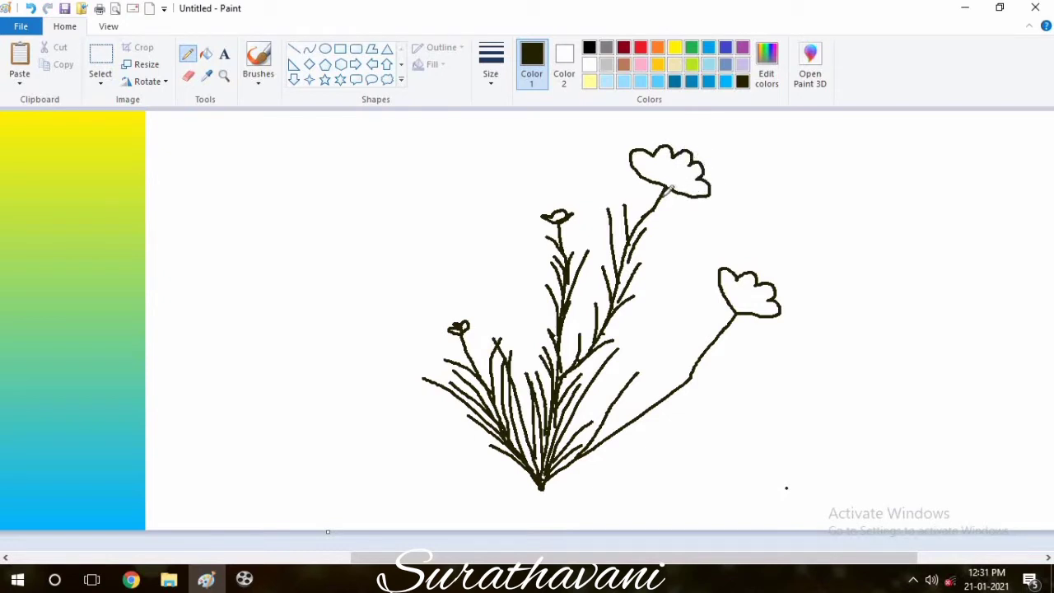
Thicken the tall curved stem, the lower middle stem and the left stem with extra Pencil strokes.
drag(645, 220, 608, 315)
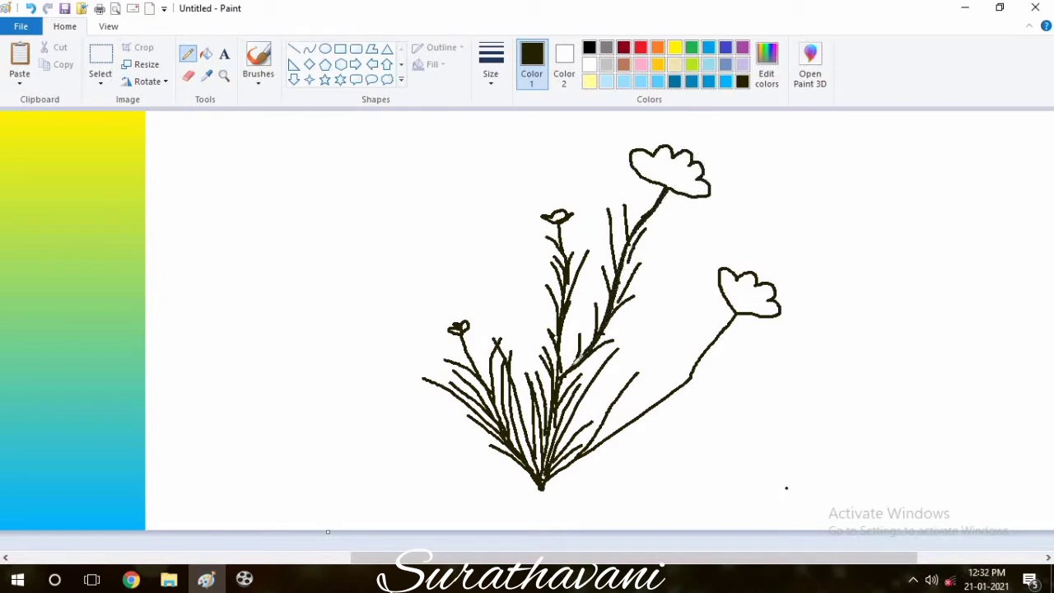
drag(568, 354, 552, 410)
drag(473, 339, 524, 442)
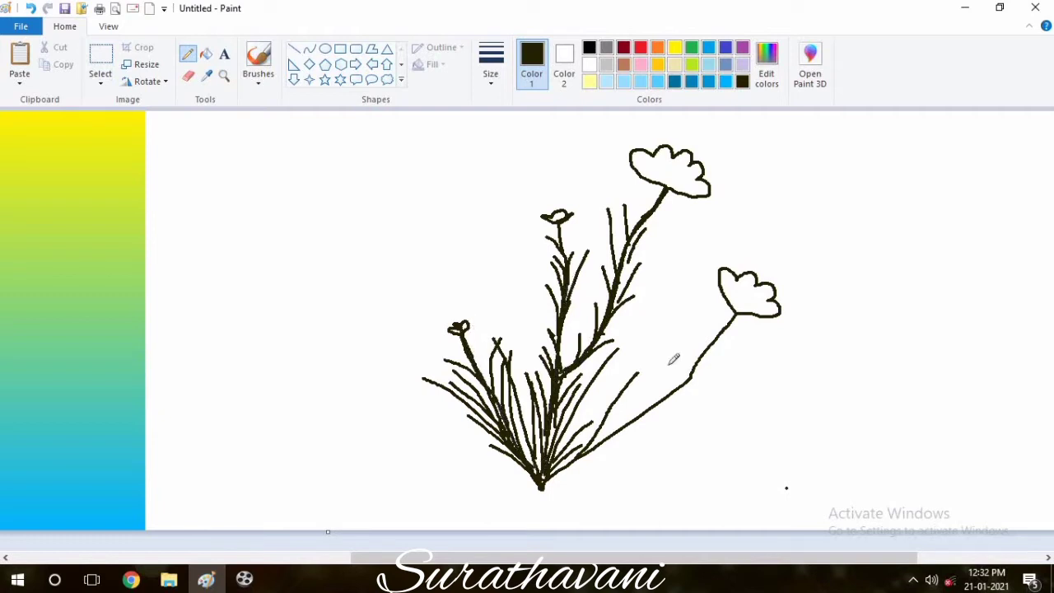
Thicken the lower-right stem and draw short leaves along both of its sides up to the flower head.
drag(720, 332, 693, 373)
drag(628, 420, 593, 444)
mouse_move(550, 475)
mouse_down()
mouse_move(603, 463)
mouse_move(578, 460)
mouse_move(602, 413)
mouse_up()
mouse_move(613, 436)
mouse_down()
mouse_move(607, 405)
mouse_move(645, 421)
mouse_move(610, 434)
mouse_move(642, 399)
mouse_move(673, 397)
mouse_move(671, 378)
mouse_move(673, 386)
mouse_move(691, 379)
mouse_move(687, 358)
mouse_move(718, 354)
mouse_move(694, 372)
mouse_move(705, 337)
mouse_move(735, 320)
mouse_up()
Change the Pencil line size and add more leaf blades to the left and centre of the base, undoing unwanted strokes.
click(491, 65)
click(498, 162)
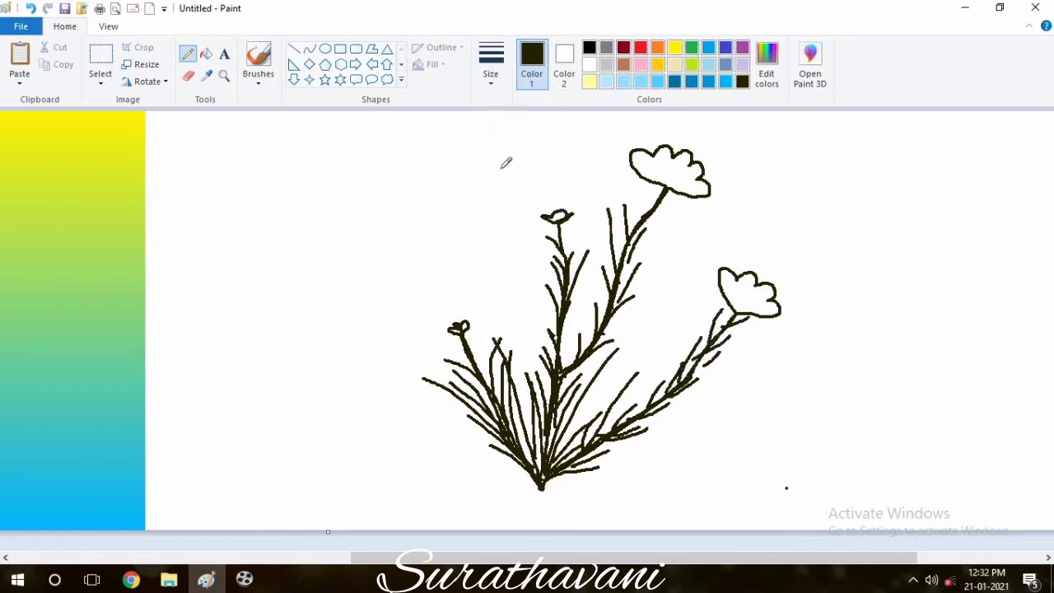
drag(544, 464, 516, 332)
drag(534, 446, 525, 381)
mouse_move(524, 466)
mouse_down()
mouse_move(466, 408)
mouse_move(451, 444)
mouse_move(460, 426)
mouse_up()
key(ctrl+z)
key(ctrl+z)
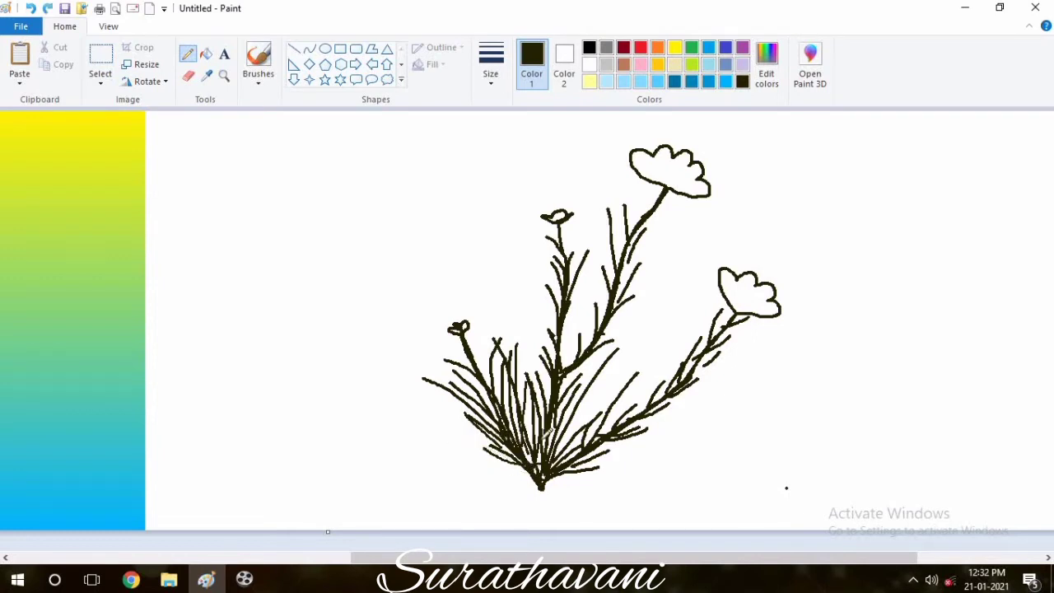
Fill out the lower-right stem with dense leaf strokes from the base to its flower head.
mouse_move(540, 479)
mouse_down()
mouse_move(506, 466)
mouse_move(575, 430)
mouse_move(621, 360)
mouse_up()
mouse_move(616, 394)
mouse_down()
mouse_move(585, 442)
mouse_move(680, 355)
mouse_up()
drag(663, 394, 712, 294)
key(ctrl+z)
drag(664, 396, 707, 328)
mouse_move(566, 469)
mouse_down()
mouse_move(642, 446)
mouse_move(664, 412)
mouse_move(741, 354)
mouse_move(768, 313)
mouse_up()
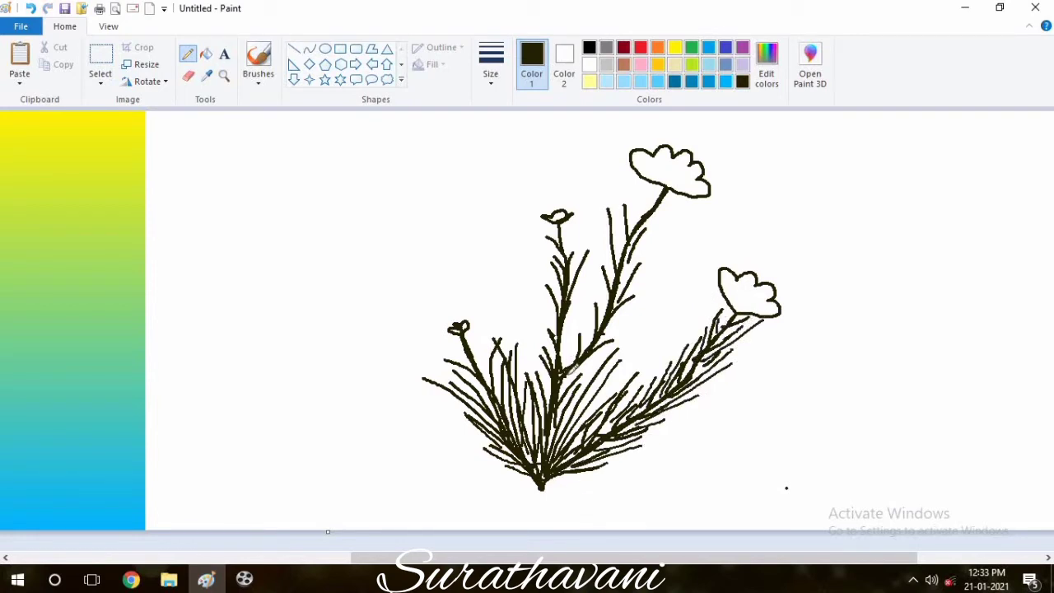
Add dense leaf strokes along the tall curved stem and the middle stem.
mouse_move(571, 370)
mouse_down()
mouse_move(597, 362)
mouse_move(630, 325)
mouse_move(647, 280)
mouse_move(634, 251)
mouse_move(673, 196)
mouse_move(581, 340)
mouse_move(606, 255)
mouse_move(656, 190)
mouse_up()
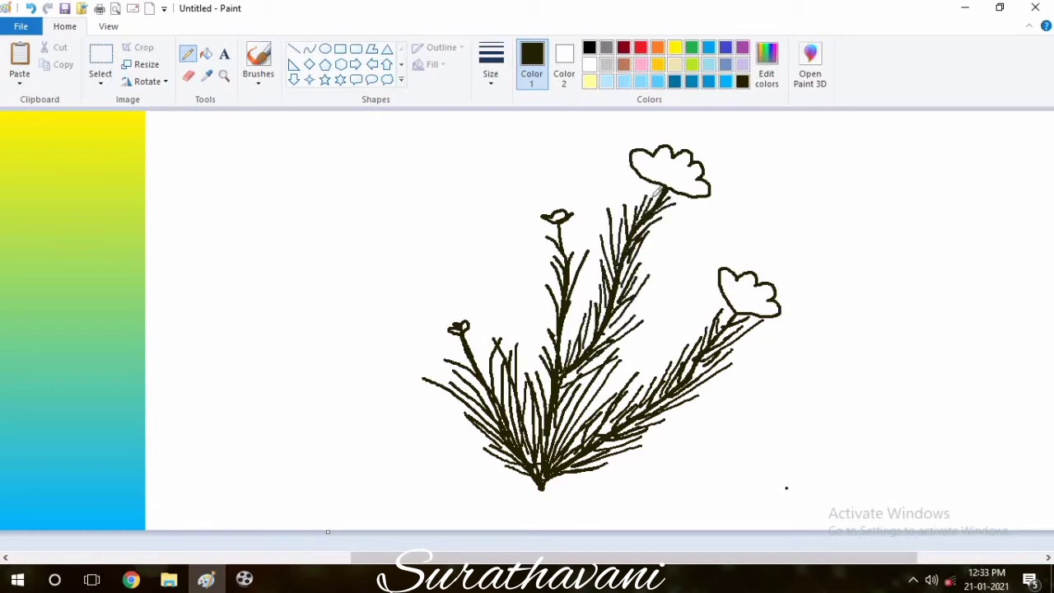
drag(552, 409, 539, 378)
mouse_move(555, 394)
mouse_down()
mouse_move(537, 357)
mouse_move(540, 331)
mouse_up()
mouse_move(558, 343)
mouse_down()
mouse_move(539, 305)
mouse_move(546, 272)
mouse_move(576, 313)
mouse_up()
mouse_move(566, 317)
mouse_down()
mouse_move(586, 284)
mouse_move(567, 229)
mouse_move(549, 239)
mouse_up()
Set a thinner Pencil line and add fine leaf strokes around the left stem and left side of the clump.
click(491, 81)
click(497, 120)
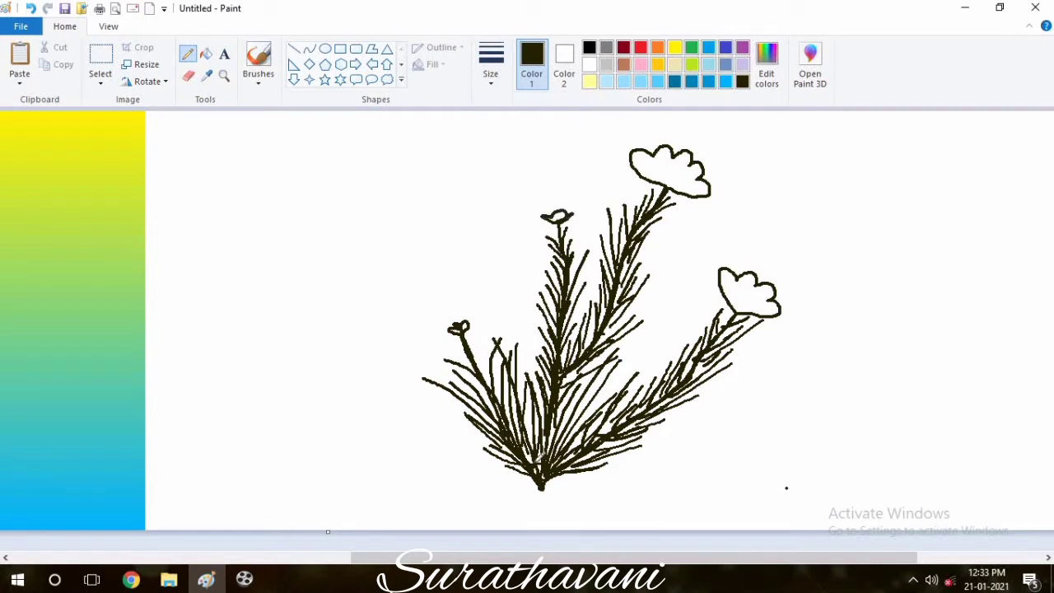
mouse_move(499, 358)
mouse_down()
mouse_move(509, 413)
mouse_move(484, 342)
mouse_up()
mouse_move(496, 381)
mouse_down()
mouse_move(480, 339)
mouse_move(457, 345)
mouse_up()
drag(493, 393, 463, 372)
mouse_move(507, 439)
mouse_down()
mouse_move(459, 400)
mouse_move(446, 422)
mouse_up()
drag(498, 453, 463, 443)
mouse_move(499, 448)
mouse_down()
mouse_move(454, 427)
mouse_move(454, 408)
mouse_up()
drag(473, 412, 433, 388)
Add fine leaf strokes along the middle stem and in the gap beside it.
drag(560, 422, 585, 389)
drag(584, 344, 594, 327)
mouse_move(547, 376)
mouse_down()
mouse_move(536, 358)
mouse_move(544, 322)
mouse_move(583, 307)
mouse_move(573, 331)
mouse_move(544, 278)
mouse_move(549, 255)
mouse_up()
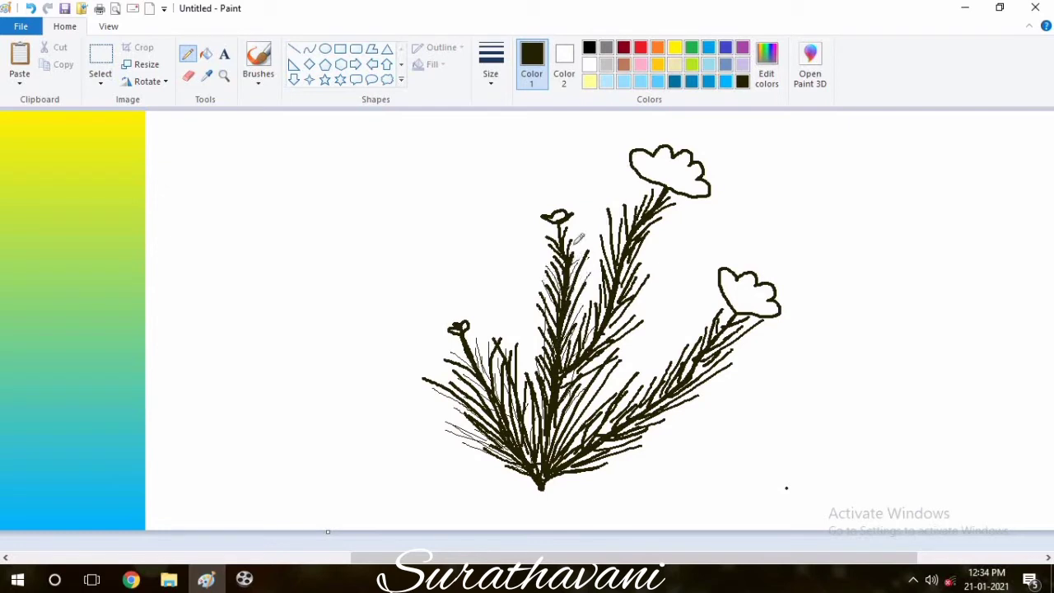
Add fine leaf strokes along the lower-right stem, from the base up to the flower head.
drag(571, 446, 631, 399)
drag(556, 478, 611, 464)
mouse_move(717, 364)
mouse_down()
mouse_move(750, 341)
mouse_move(755, 322)
mouse_up()
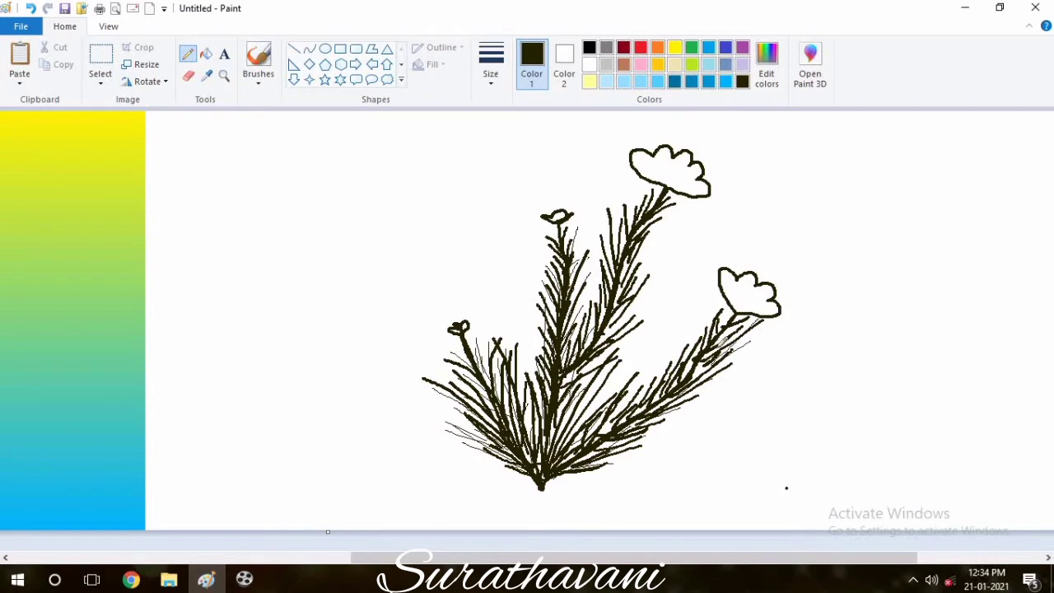
drag(608, 433, 686, 343)
drag(646, 399, 685, 344)
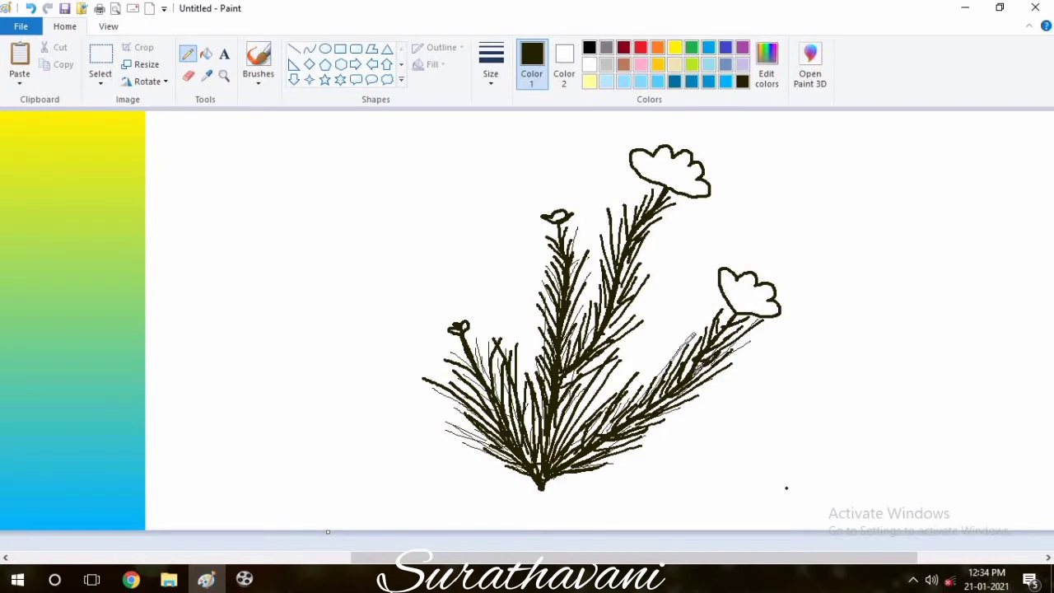
Add fine leaf strokes along the tall curved stem up to its flower head.
drag(575, 407, 632, 310)
drag(631, 294, 648, 249)
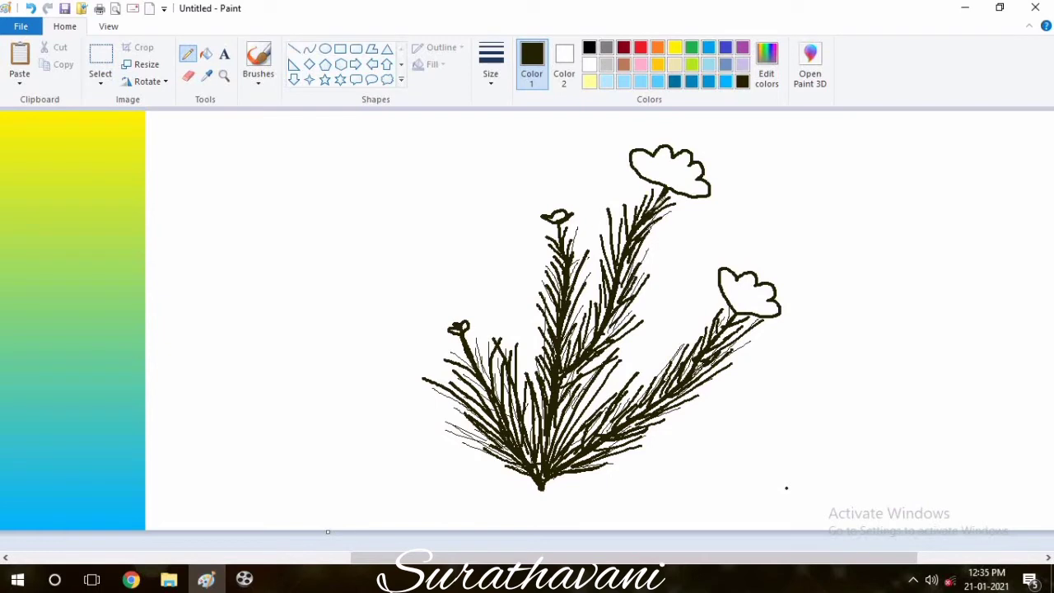
drag(578, 369, 598, 351)
drag(582, 369, 625, 339)
mouse_move(613, 247)
mouse_down()
mouse_move(648, 183)
mouse_move(661, 194)
mouse_up()
Fill both small buds and both large flower heads with the dark drawing colour.
click(206, 54)
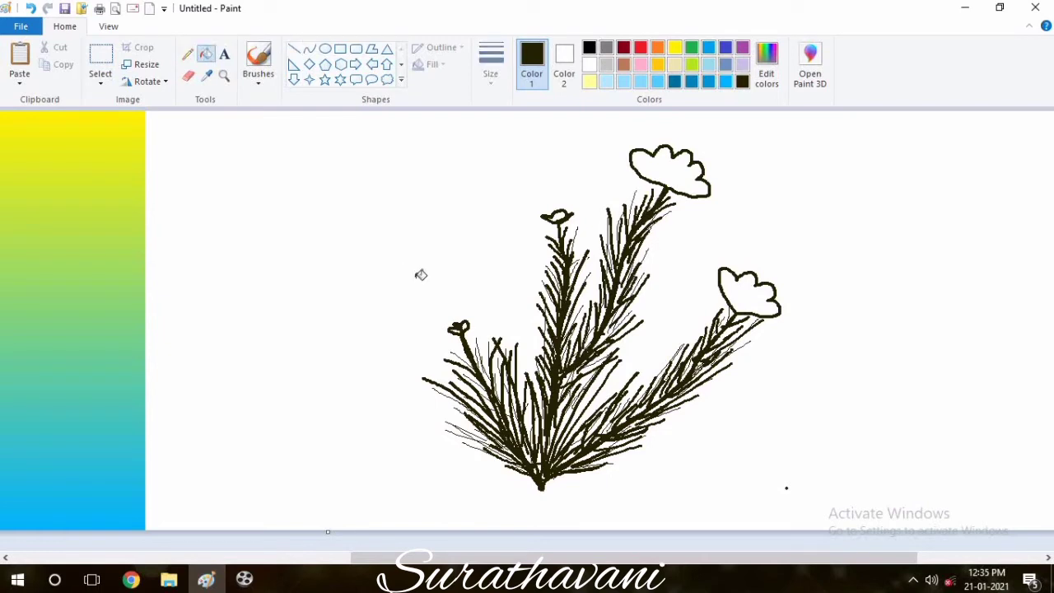
click(458, 328)
click(558, 217)
click(659, 169)
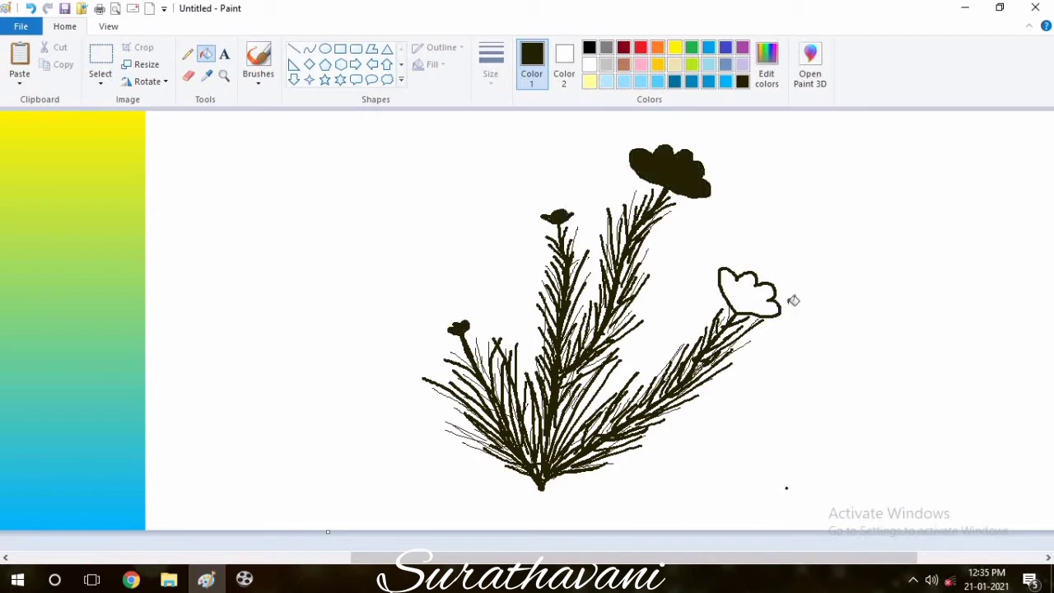
click(763, 304)
Copy the small bud on the left stem and place a duplicate beside the middle stem, halfway up.
click(100, 56)
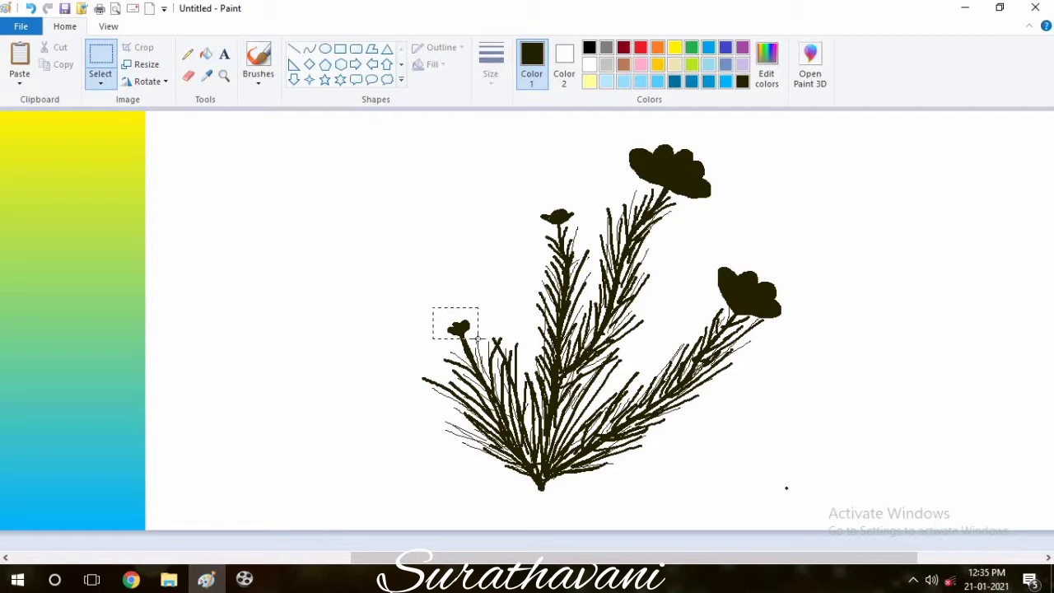
right_click(459, 328)
click(486, 356)
click(19, 56)
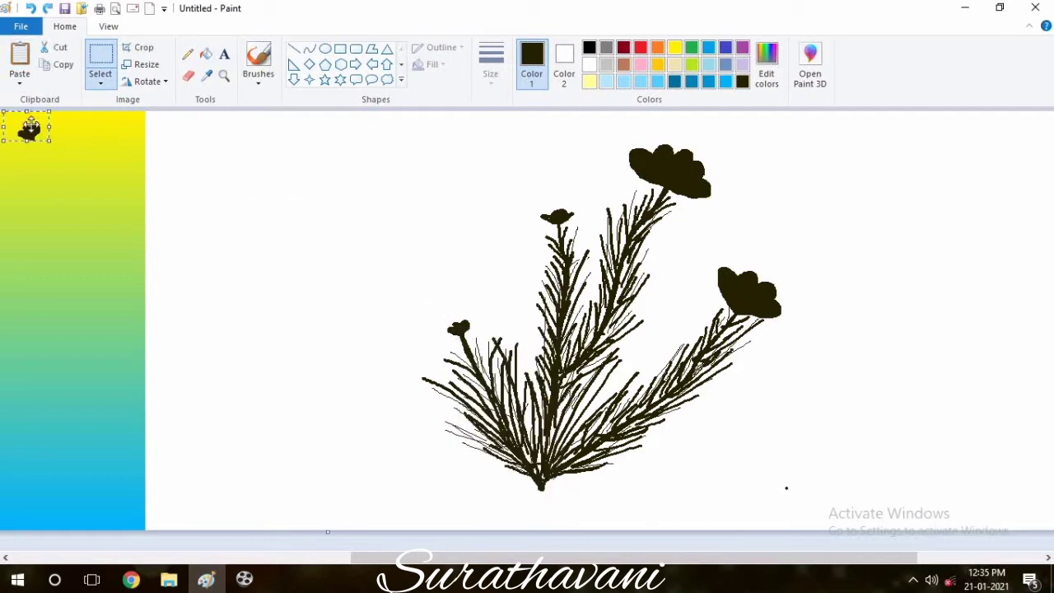
drag(29, 125, 539, 305)
Paste four more copies of the small bud onto the leaf tips in the left and centre of the clump.
key(ctrl+v)
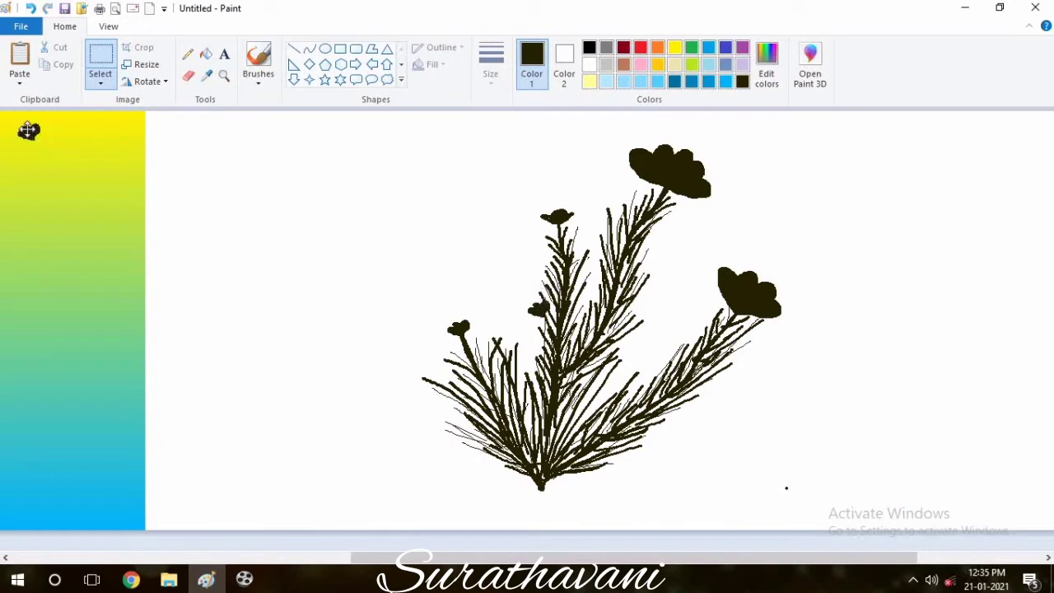
drag(28, 130, 466, 399)
key(ctrl+v)
drag(31, 132, 504, 341)
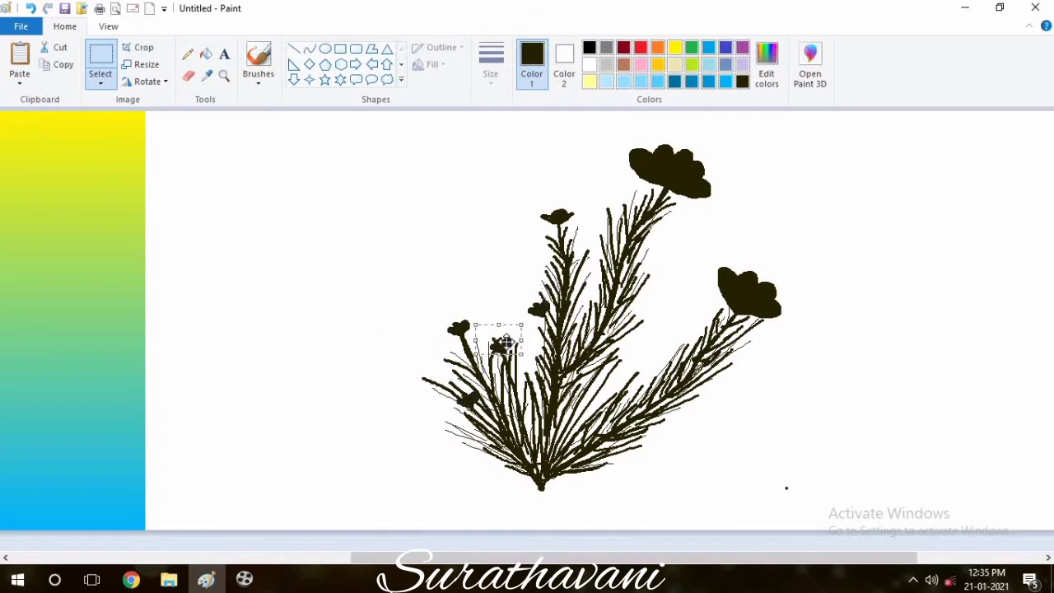
key(ctrl+v)
drag(28, 128, 484, 440)
key(ctrl+v)
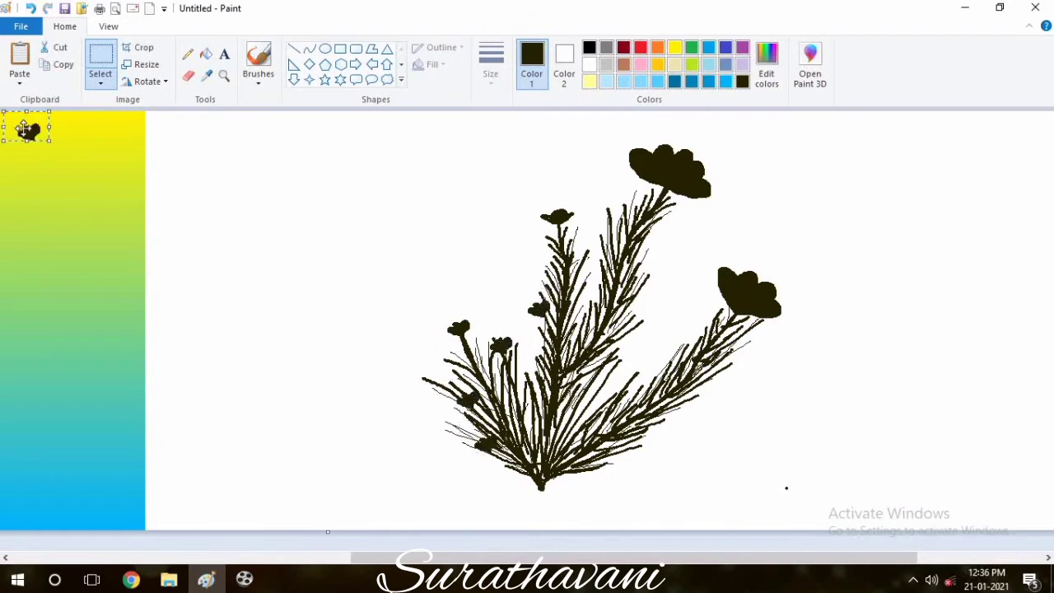
drag(25, 127, 518, 403)
Paste four copies of the small bud at intervals along the upper side of the lower-right stem.
drag(549, 560, 674, 562)
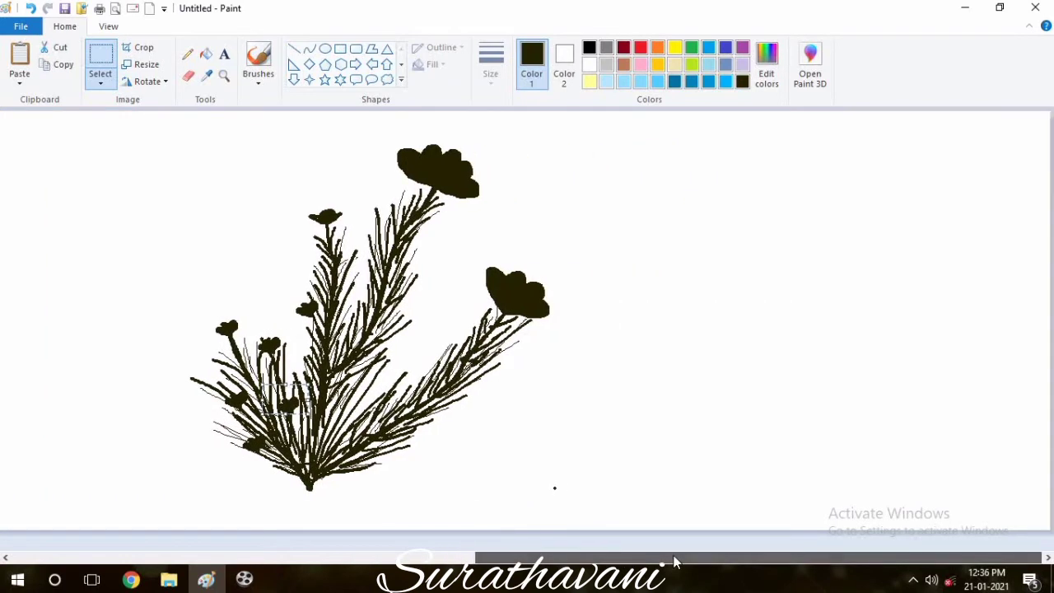
key(ctrl+v)
drag(28, 130, 342, 423)
key(ctrl+v)
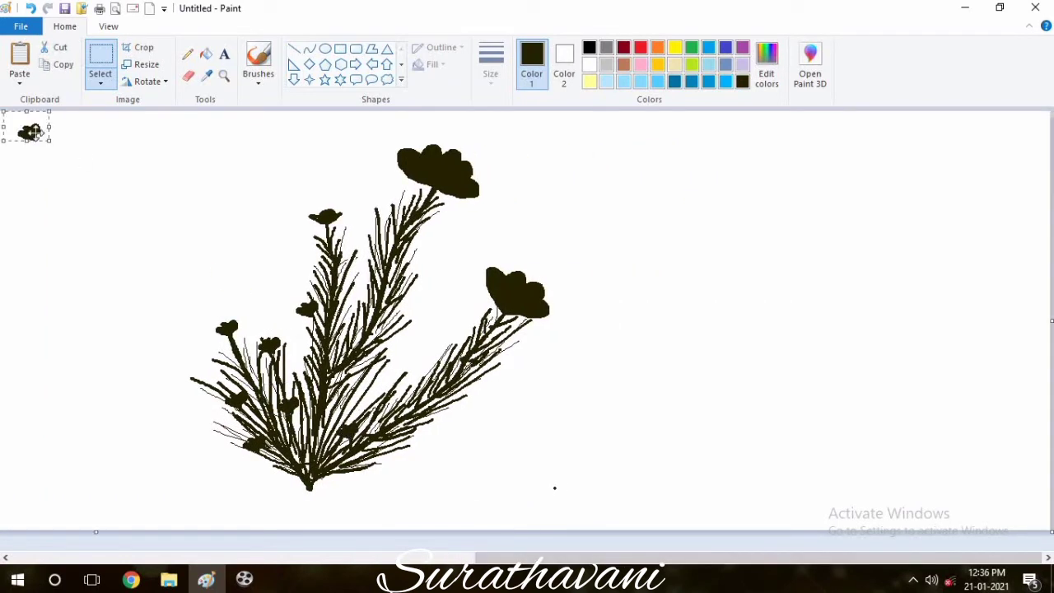
drag(33, 132, 435, 372)
key(ctrl+v)
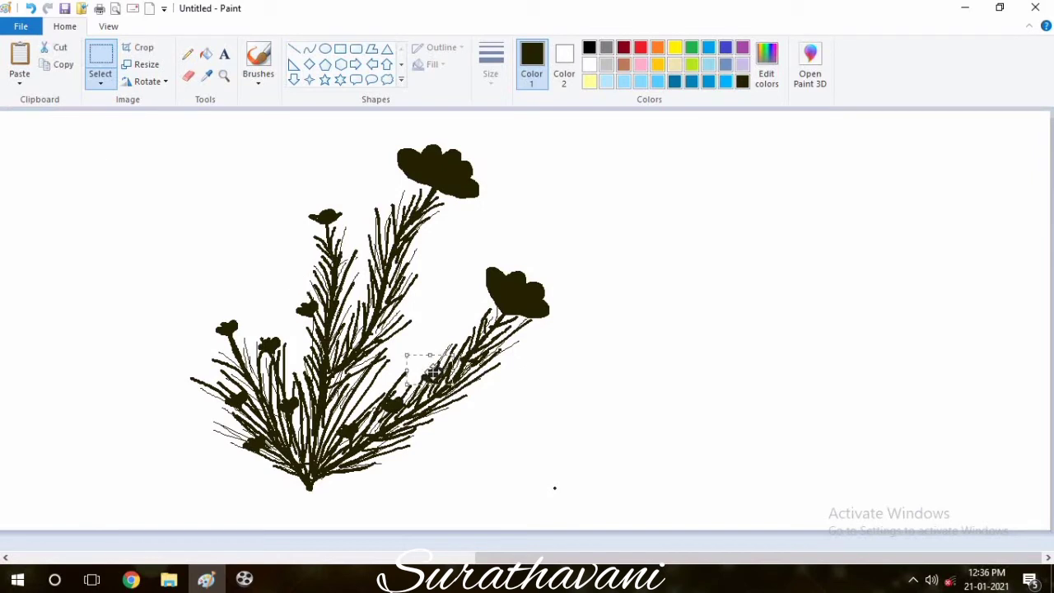
key(ctrl+v)
drag(28, 129, 471, 327)
Paste three more bud copies: two along the middle stem and one beside the plant's base.
key(ctrl+v)
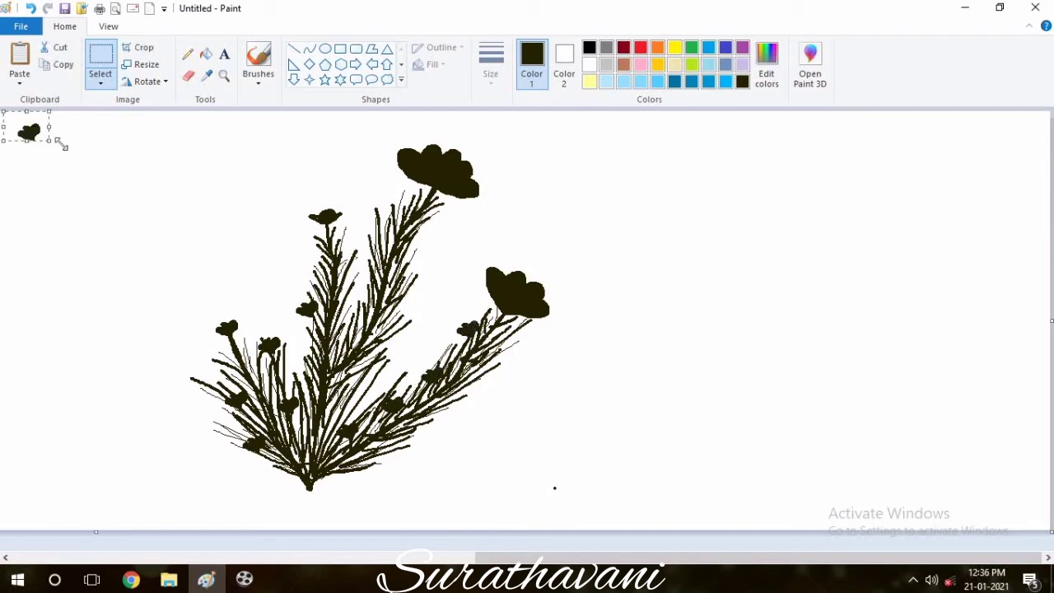
drag(29, 130, 318, 254)
key(ctrl+v)
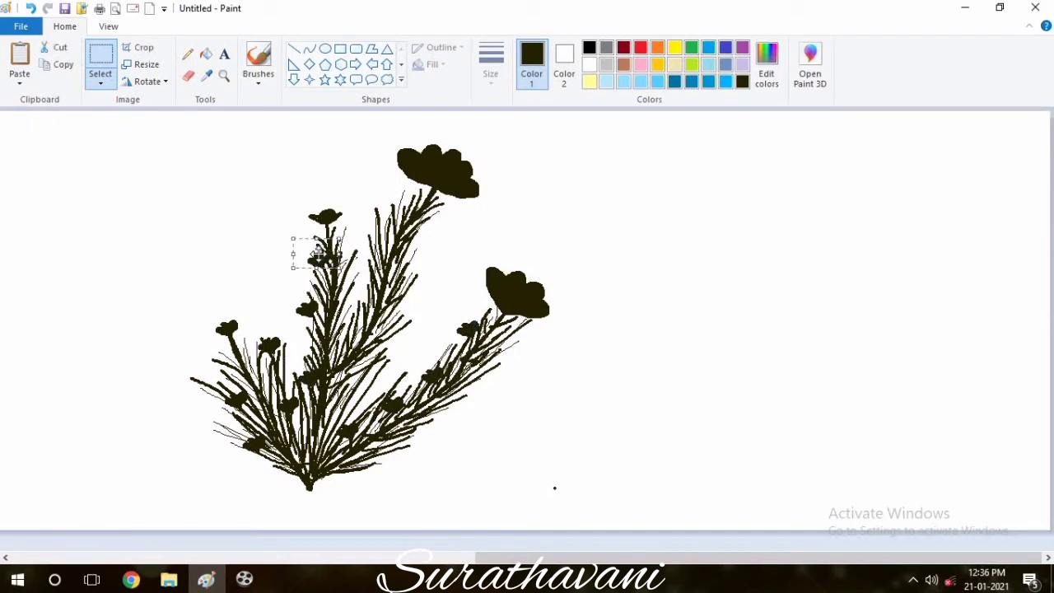
key(ctrl+v)
drag(28, 130, 291, 468)
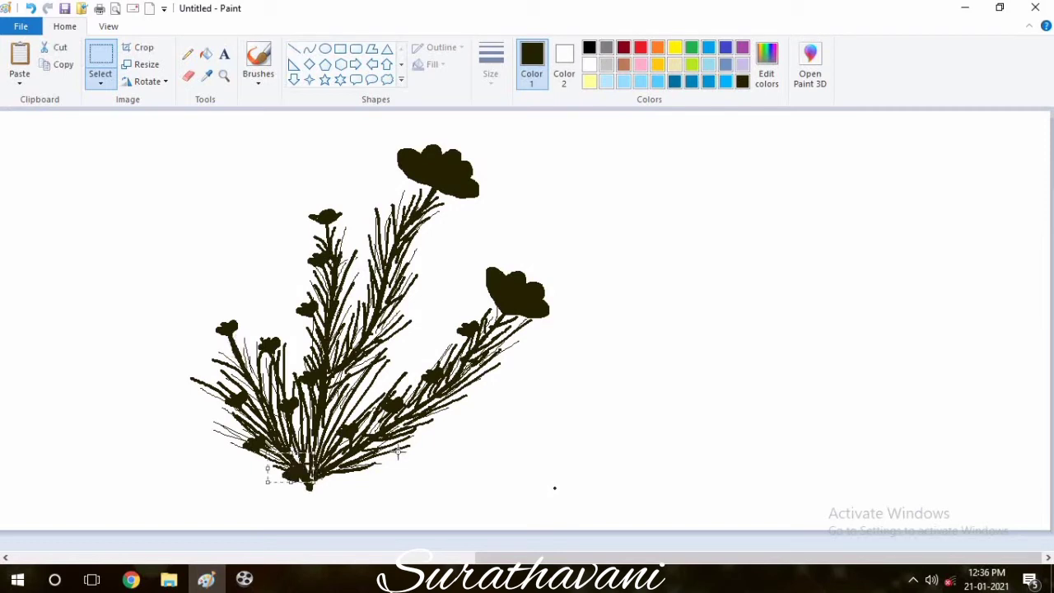
Paste four more copies of the small bud along the left side of the tallest stem.
key(ctrl+v)
drag(33, 130, 372, 236)
key(ctrl+v)
key(ctrl+v)
key(ctrl+v)
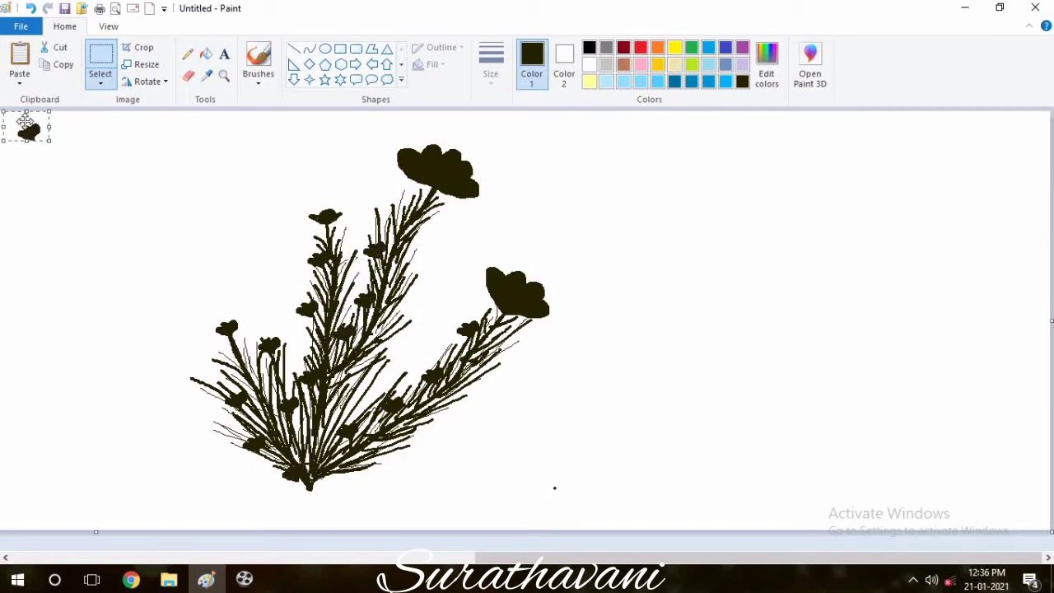
drag(25, 122, 395, 196)
Paste the small bud, mirror it horizontally, and place three mirrored copies along the right side of the tallest stem.
key(ctrl+v)
click(153, 85)
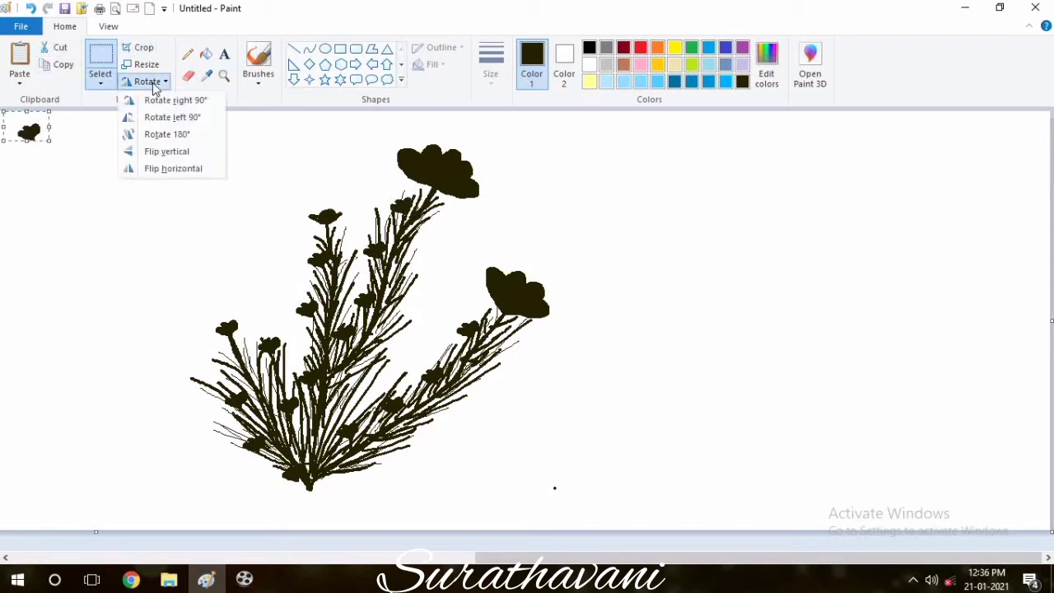
click(152, 153)
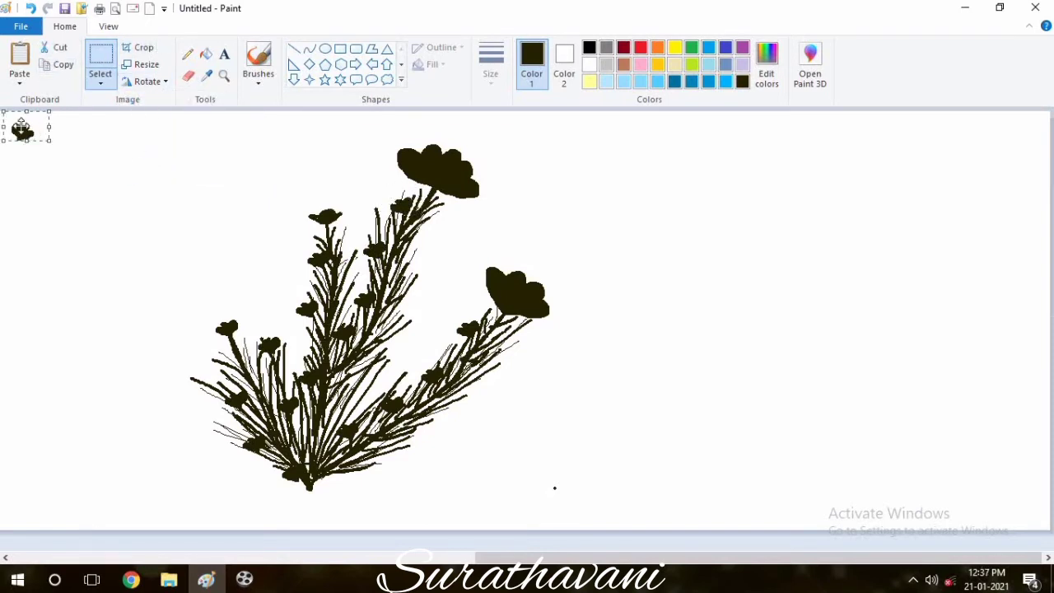
drag(22, 126, 421, 216)
key(ctrl+v)
drag(38, 132, 418, 273)
key(ctrl+v)
drag(21, 138, 396, 325)
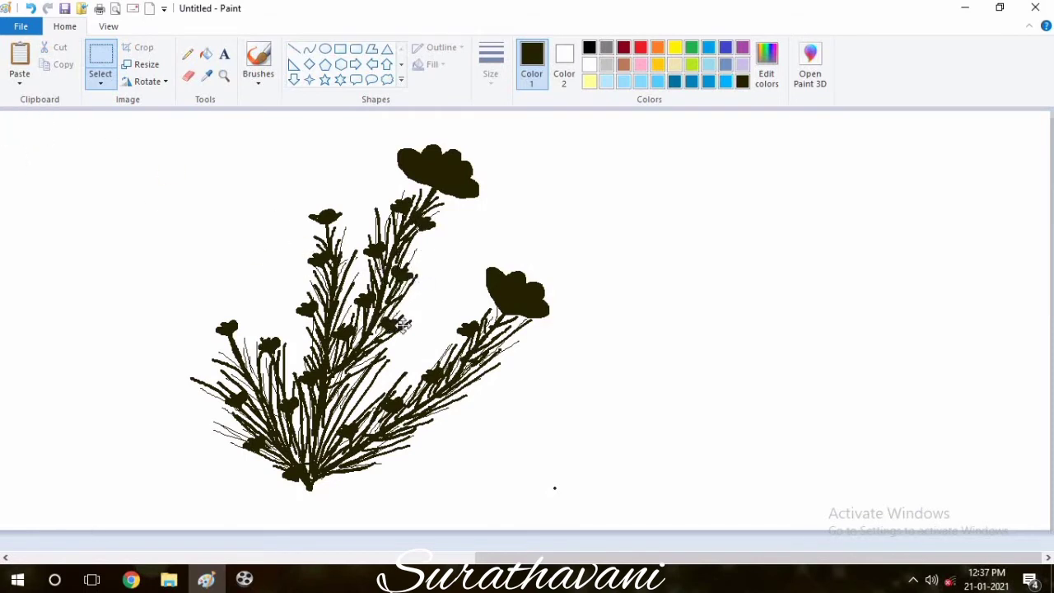
Add two mirrored buds, one right of the middle stem's upper half and one near the foot of the tallest stem.
key(ctrl+v)
drag(25, 132, 353, 275)
key(ctrl+v)
Place three mirrored buds at intervals along the lower side of the lower-right stem, and deselect the last one.
key(ctrl+v)
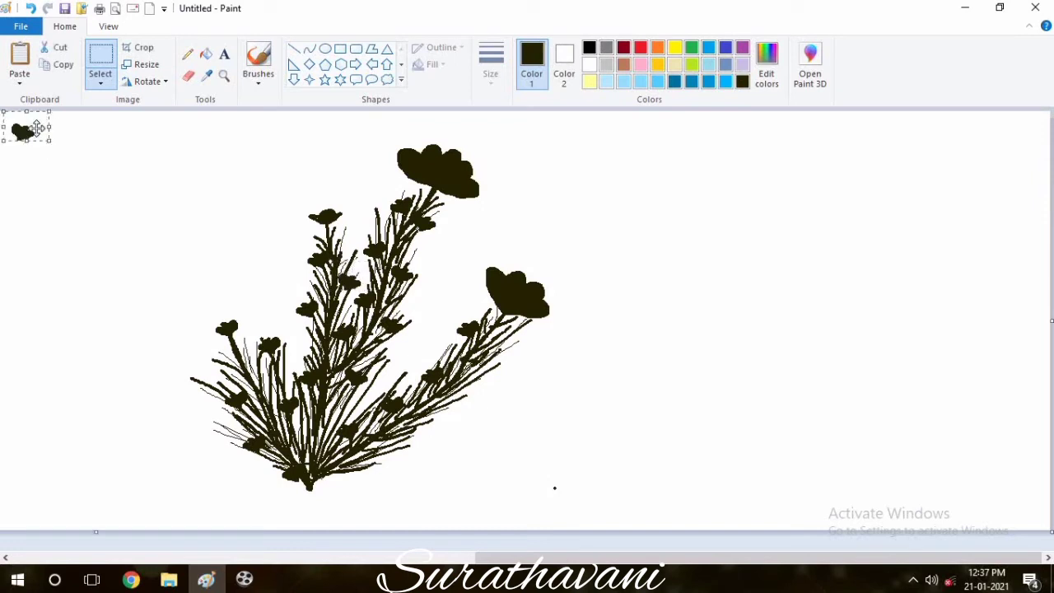
drag(37, 129, 385, 454)
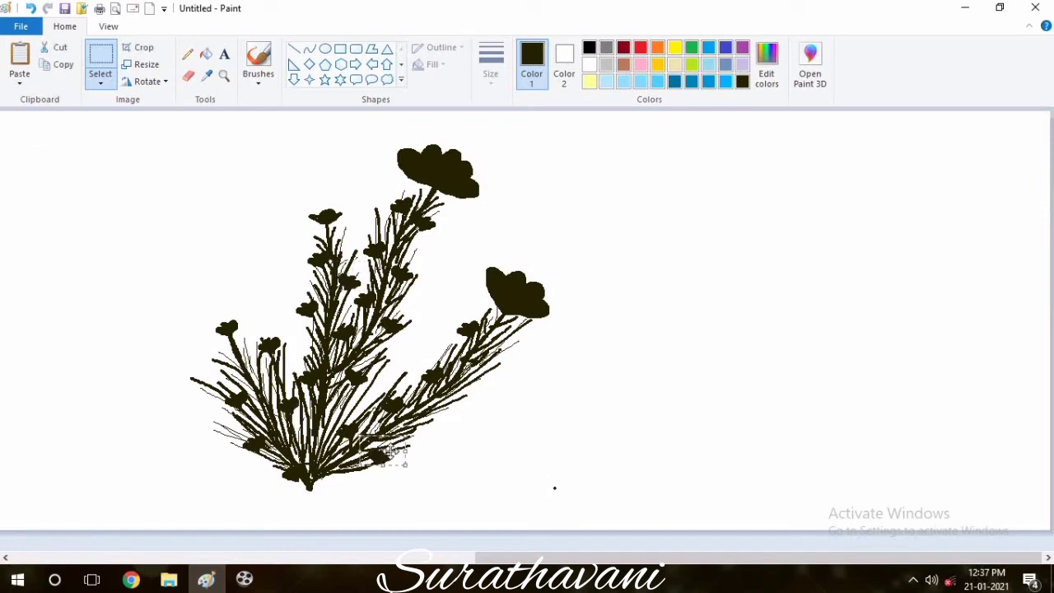
key(ctrl+v)
drag(24, 130, 444, 410)
key(ctrl+v)
drag(41, 132, 501, 359)
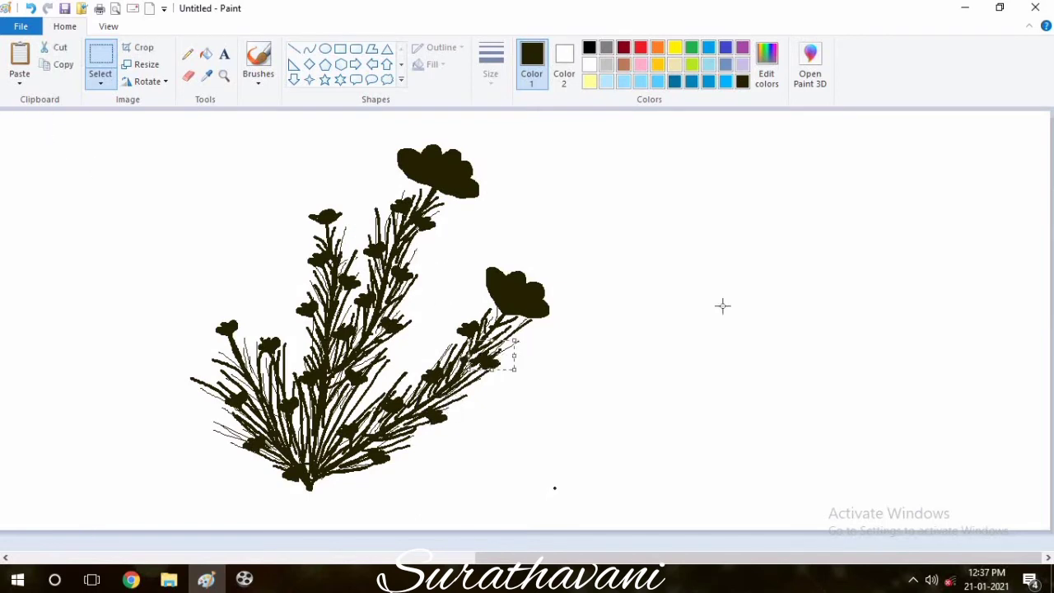
click(722, 307)
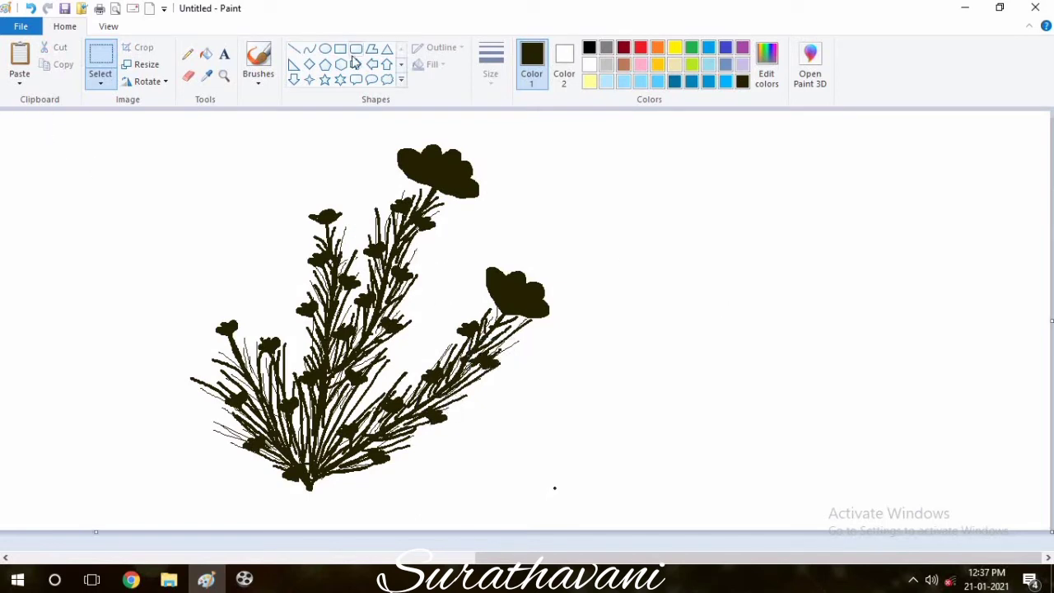
Scatter small dots around the leaf tips of the whole plant with the brush at its third size.
click(269, 72)
click(491, 70)
click(525, 200)
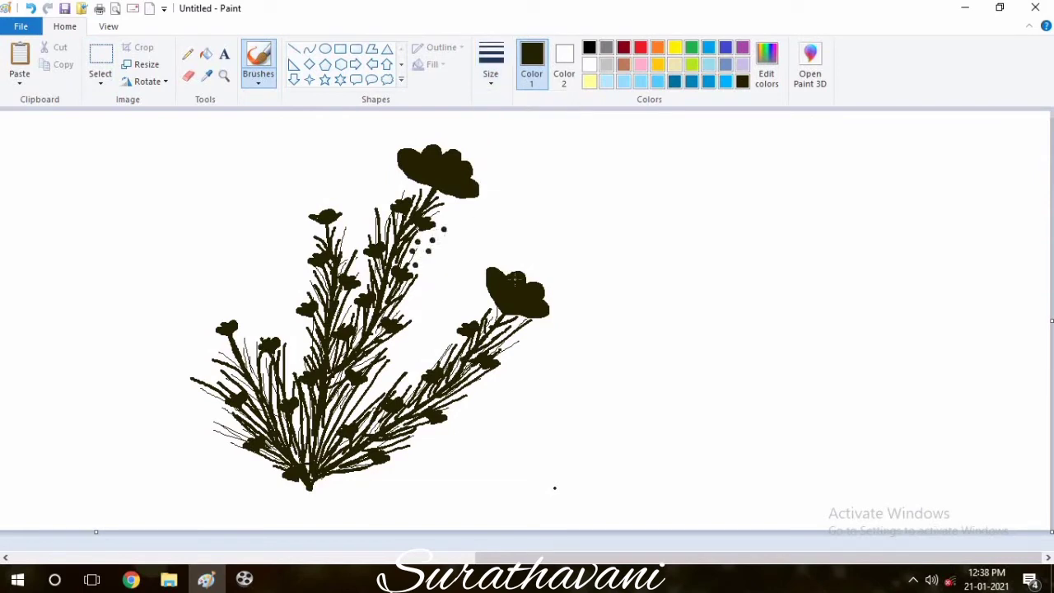
click(504, 81)
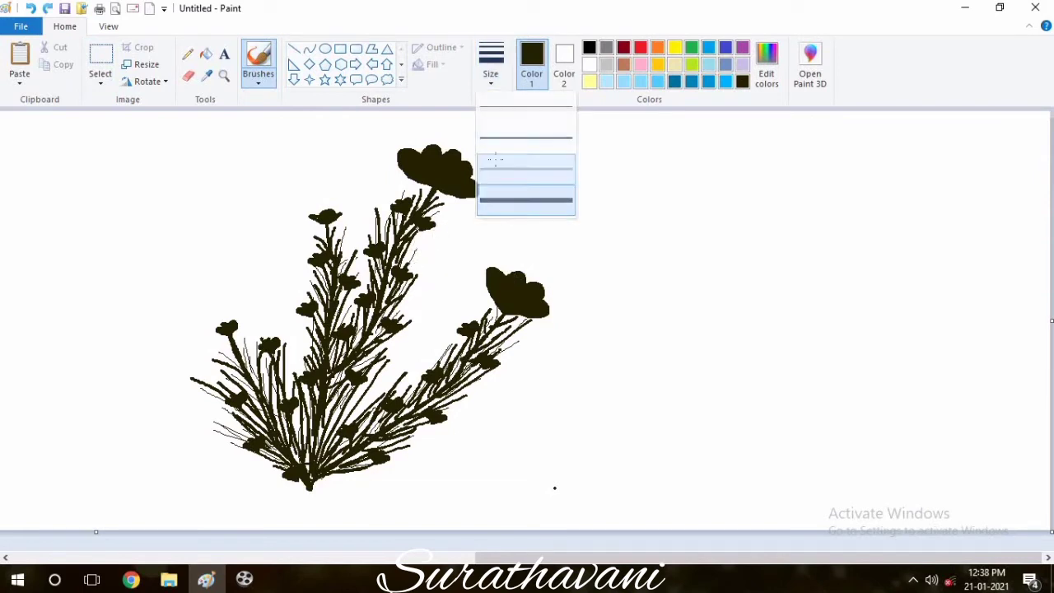
click(494, 160)
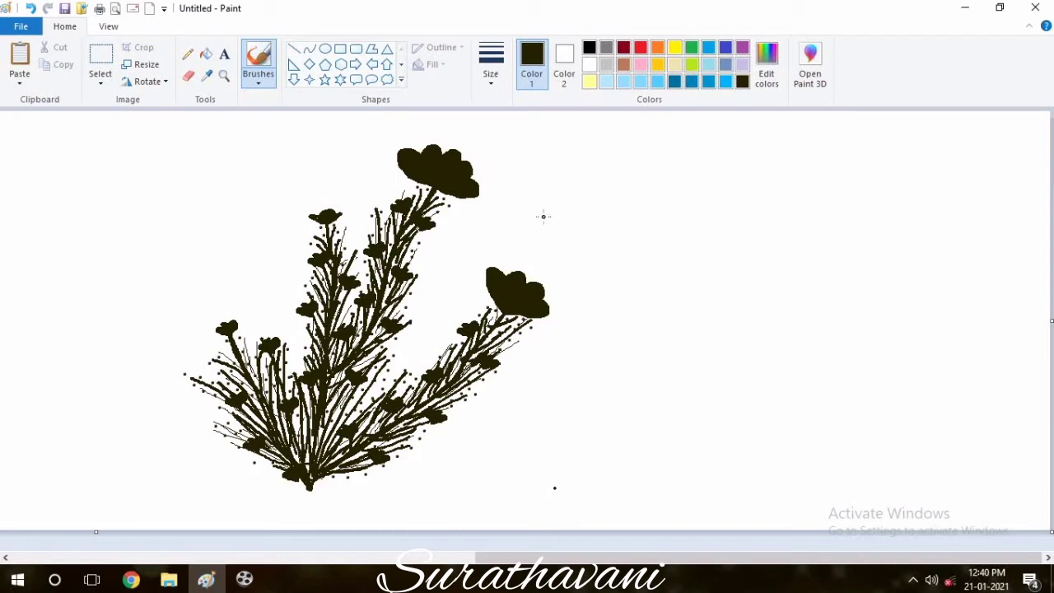
Try filling the two large flower heads purple and the connected stems, leaves and buds green.
click(742, 46)
click(188, 54)
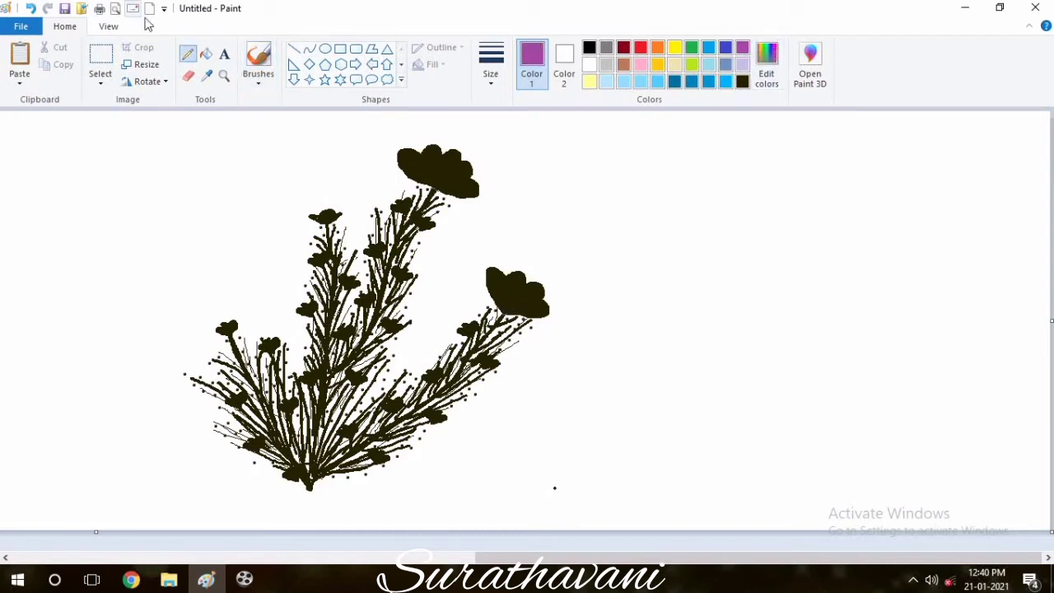
click(206, 54)
click(441, 171)
click(528, 296)
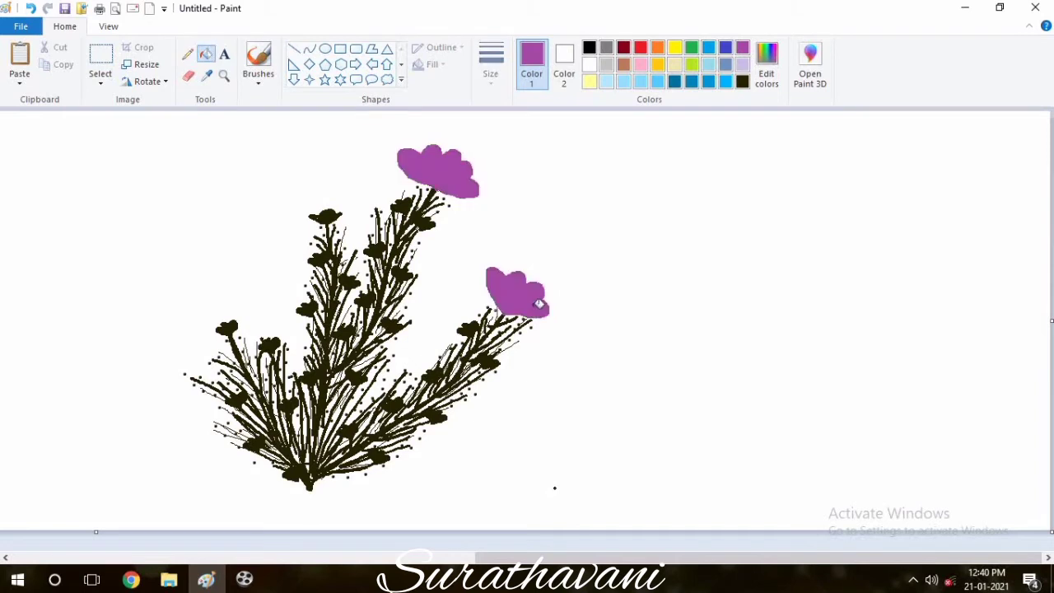
click(691, 47)
click(429, 216)
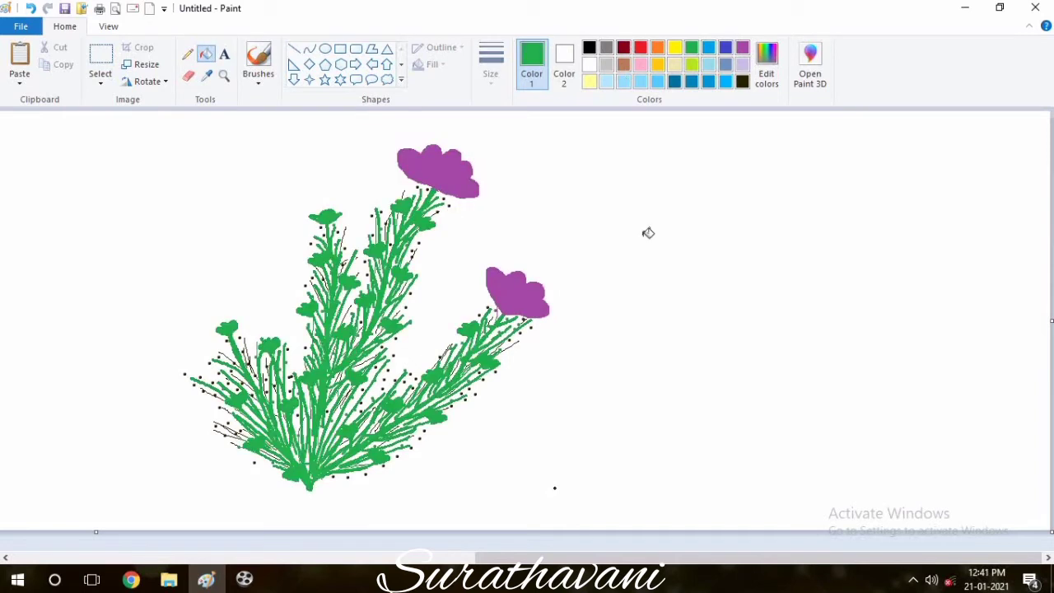
Undo the purple and green fills on the plant.
key(ctrl+z)
key(ctrl+z)
key(ctrl+z)
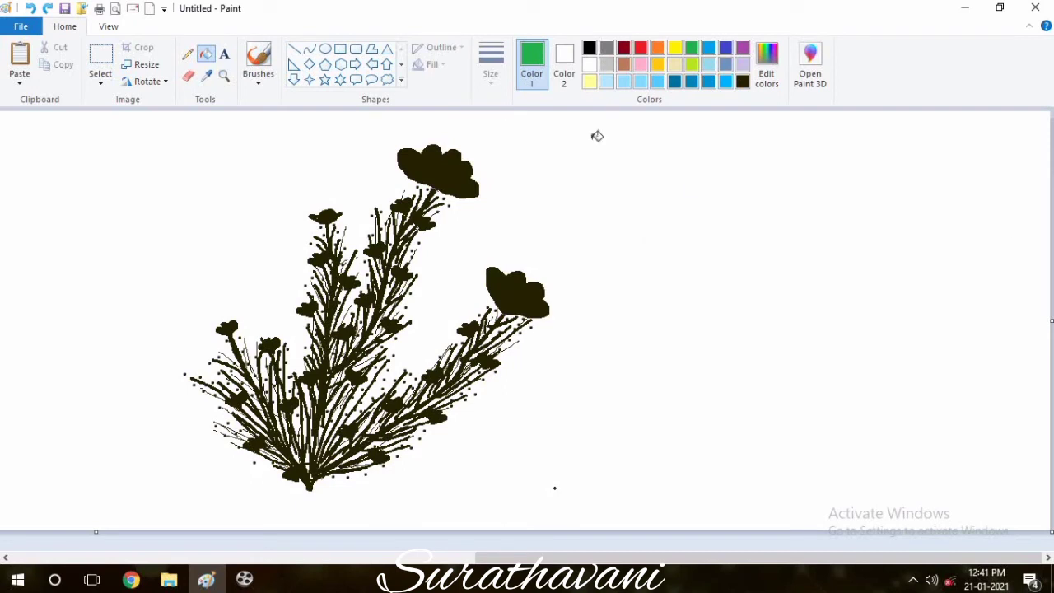
Select the whole plant, move it slightly down and to the left on the canvas, and deselect it.
click(101, 62)
mouse_move(115, 112)
mouse_down()
mouse_move(424, 327)
mouse_move(579, 501)
mouse_up()
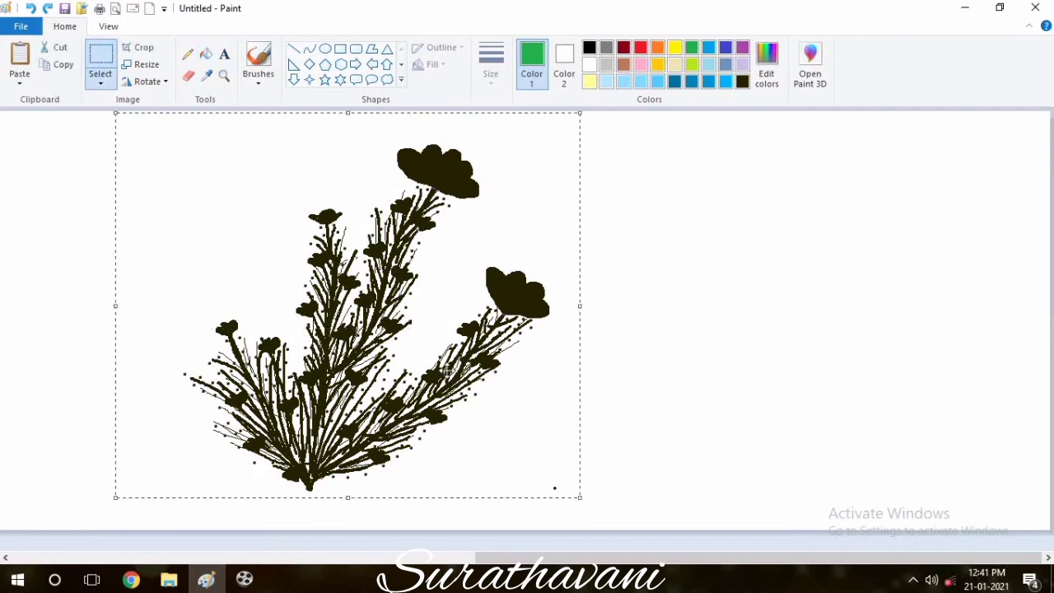
drag(447, 370, 402, 400)
click(577, 254)
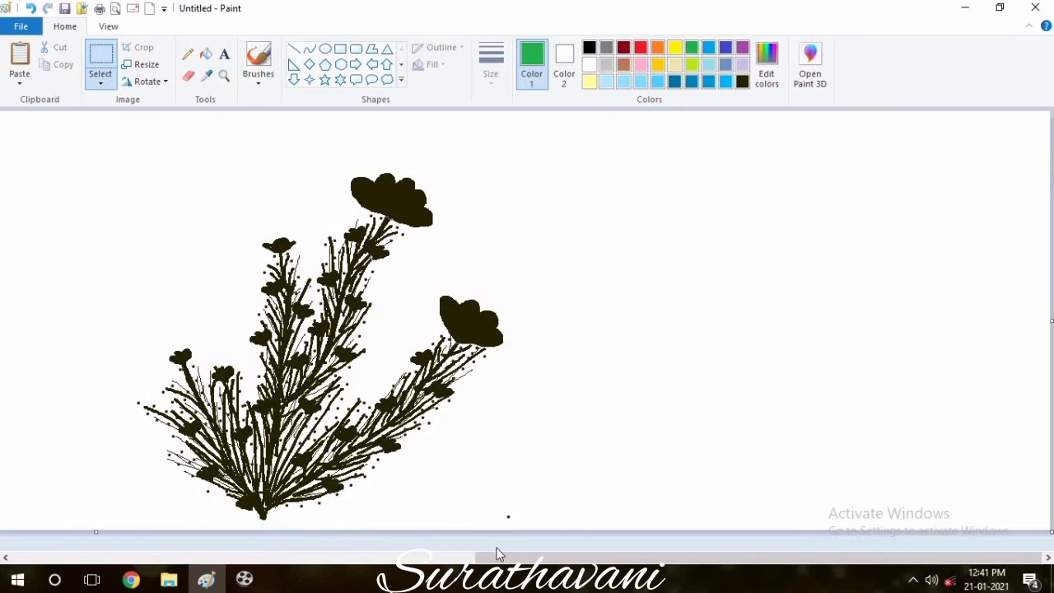
Draw a circle with a solid white fill near the upper edge of the gradient, just right of its centre.
drag(497, 556, 33, 556)
click(590, 81)
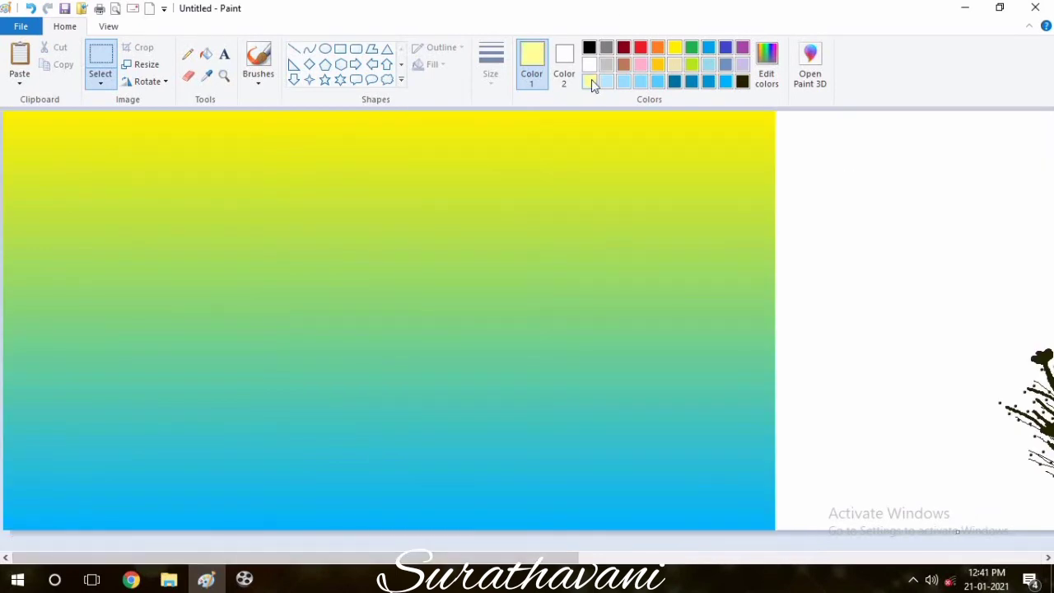
click(326, 49)
mouse_move(425, 121)
mouse_down()
mouse_move(590, 287)
mouse_move(553, 245)
mouse_up()
click(432, 64)
click(446, 101)
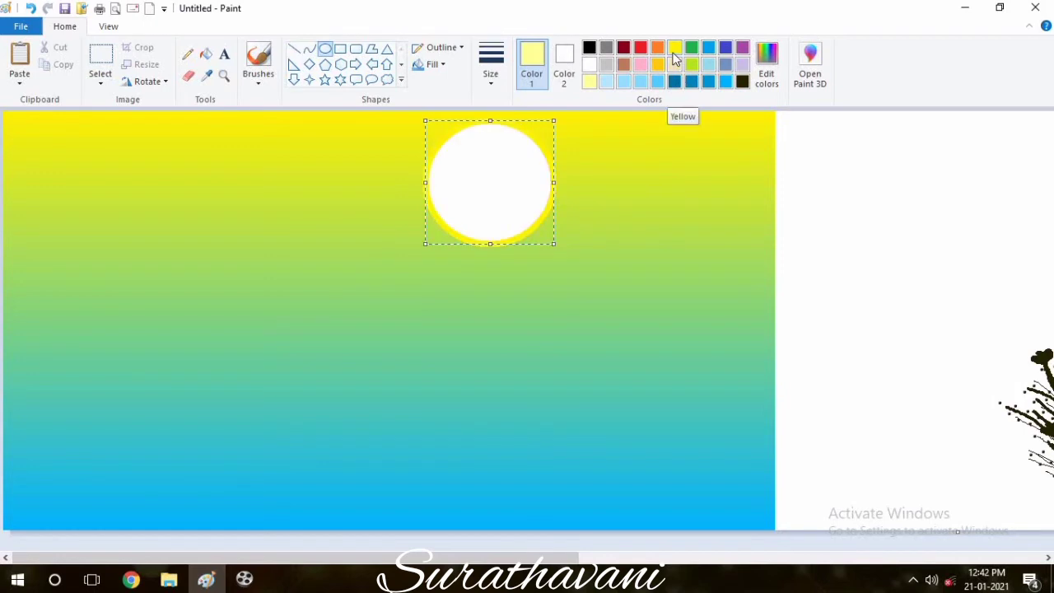
Set the circle's outline to pure yellow, RGB 255, 255, 0, and finish the shape.
click(767, 71)
click(389, 201)
click(389, 217)
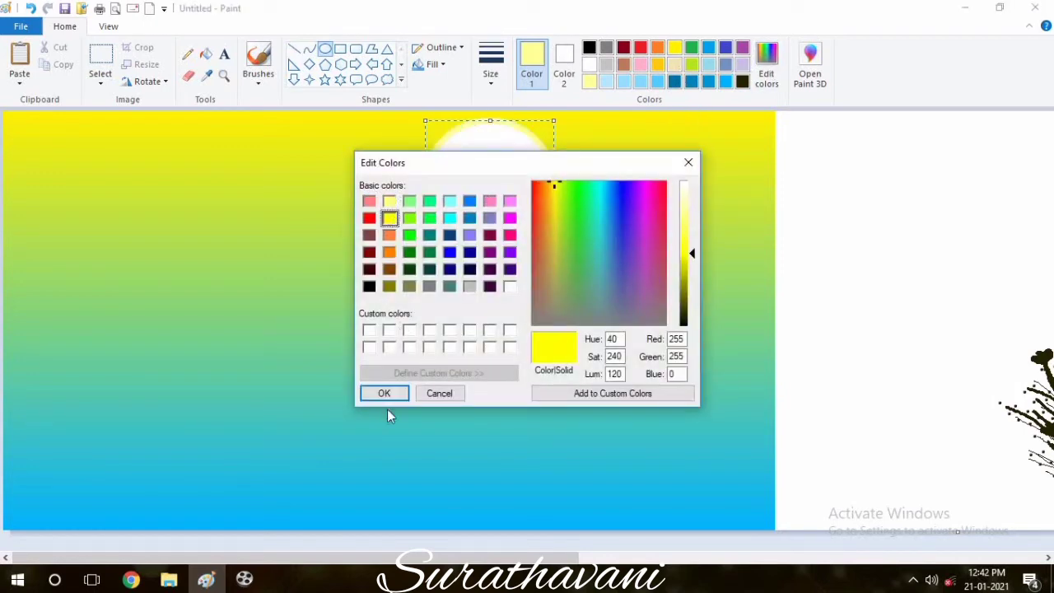
click(389, 393)
click(603, 154)
Mix a slightly lighter yellow and fill the white inside of the circle with it.
click(766, 66)
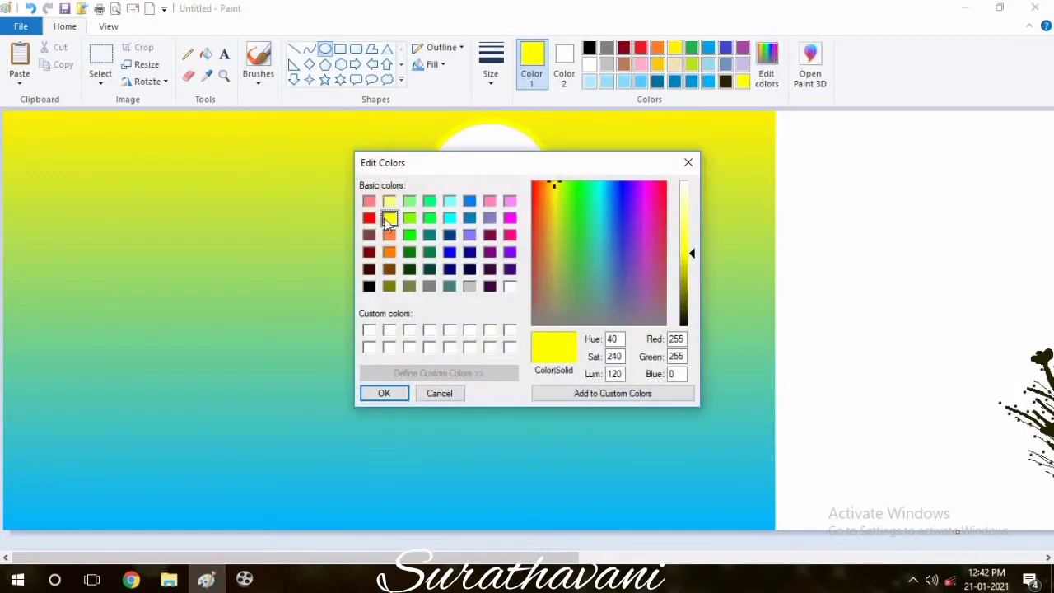
click(393, 204)
click(690, 245)
click(384, 393)
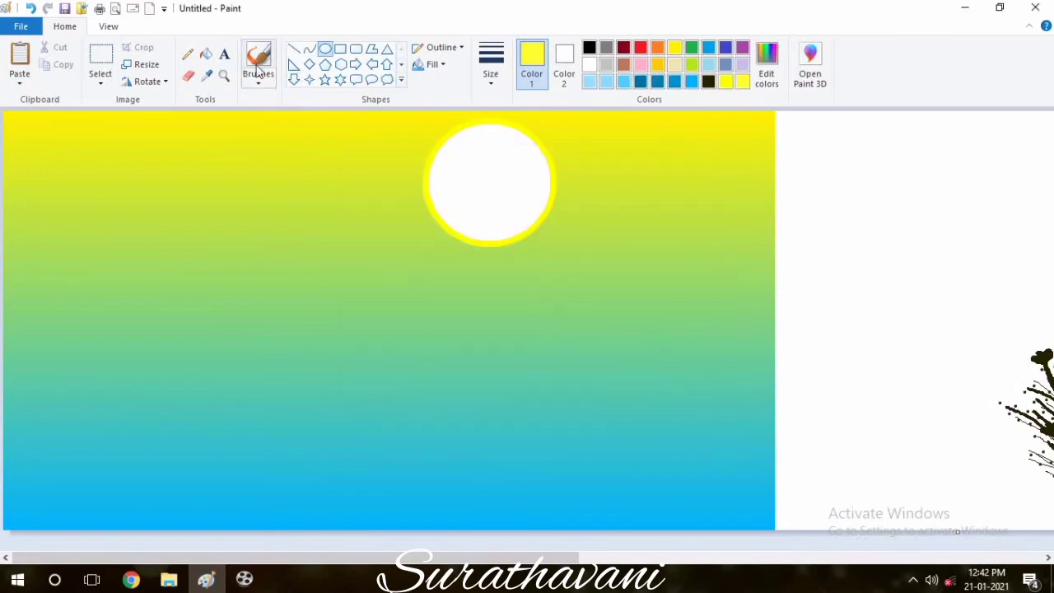
click(206, 53)
click(482, 164)
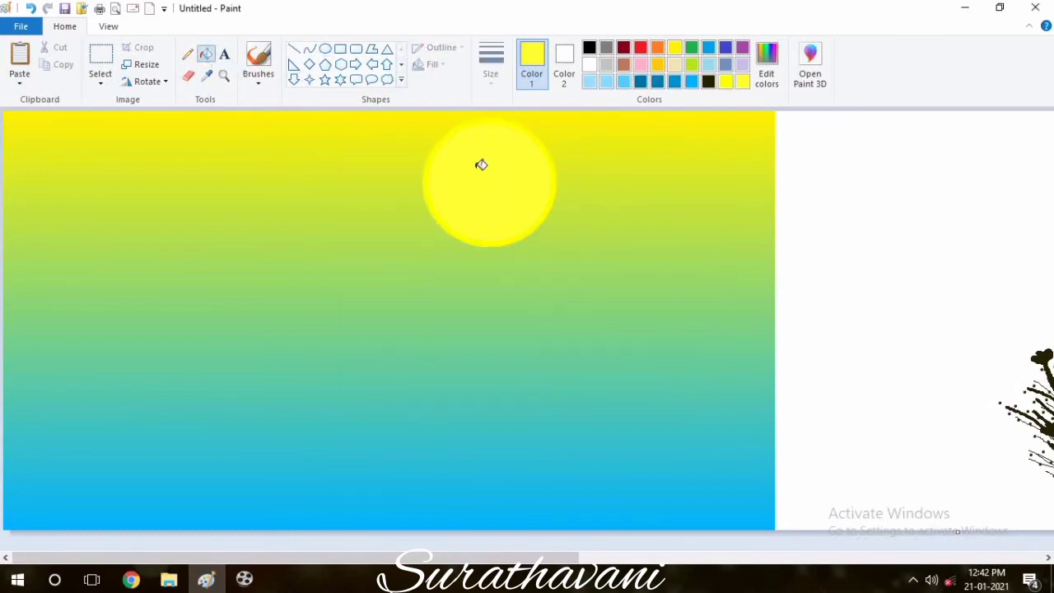
Recolour the circle and its rim with a uniform yellow, first palette Yellow, and finally RGB 255, 245, 64.
click(674, 48)
click(542, 147)
click(767, 66)
click(689, 239)
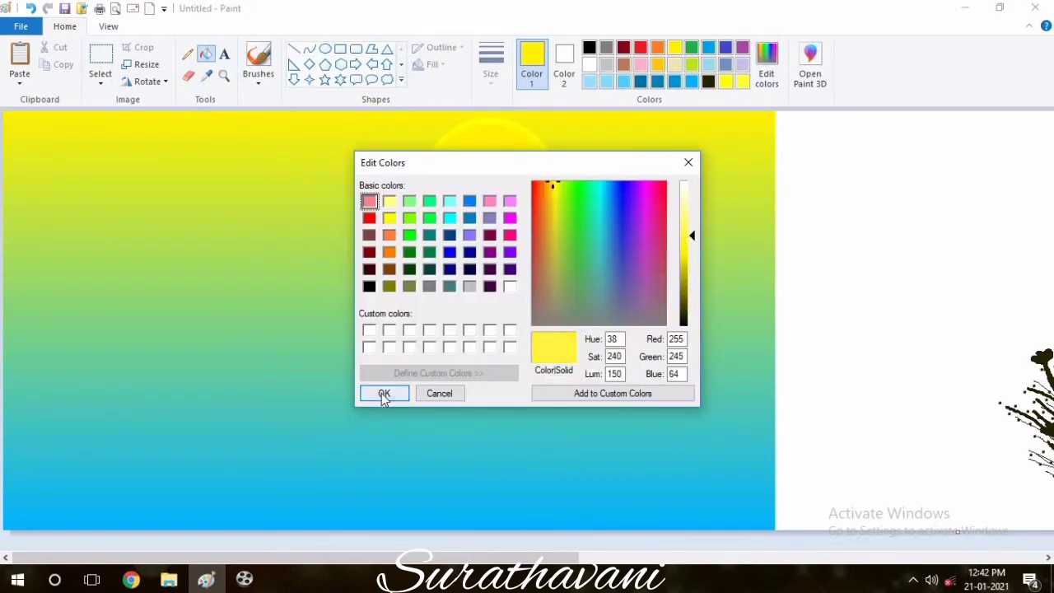
click(384, 393)
click(486, 162)
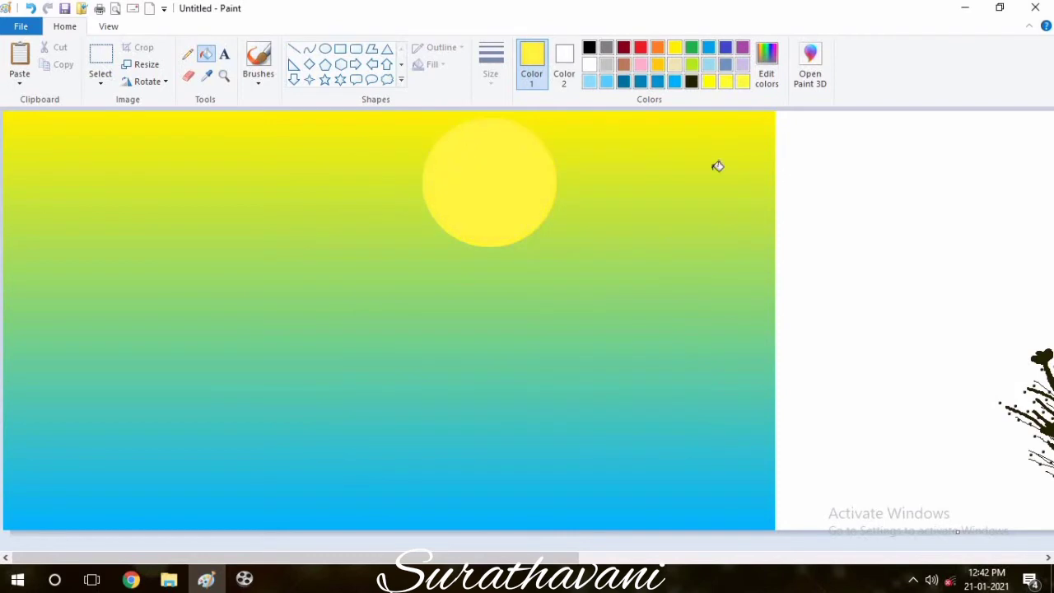
Raise the yellow's luminosity and refill the whole circle with the resulting pale yellow.
click(766, 66)
click(690, 205)
click(384, 393)
click(518, 160)
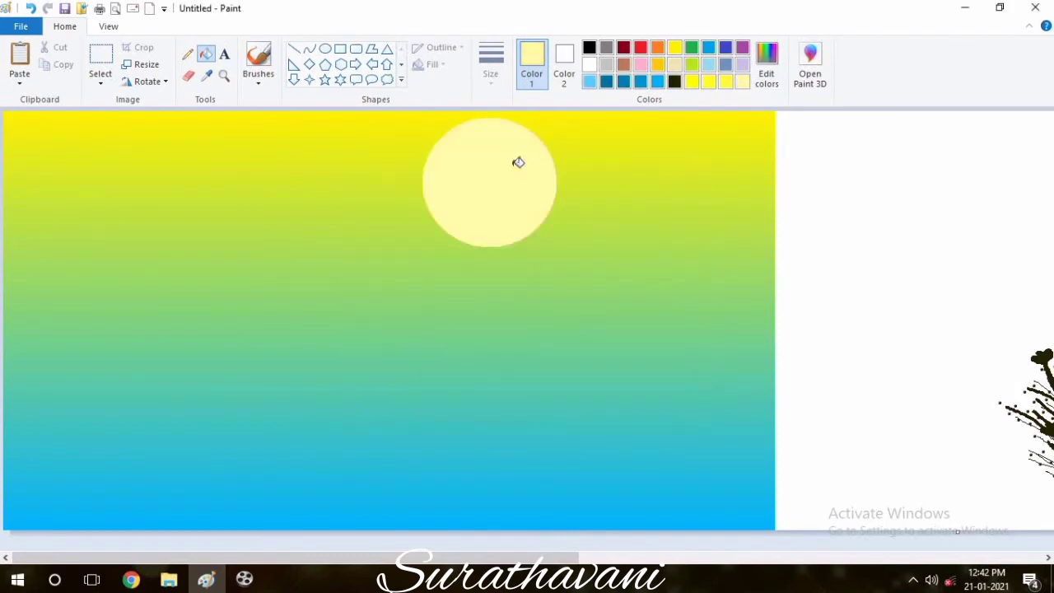
Paint a faint band across the circle's upper part in RGB 255, 249, 136 with a brush at the largest size.
click(767, 67)
click(690, 216)
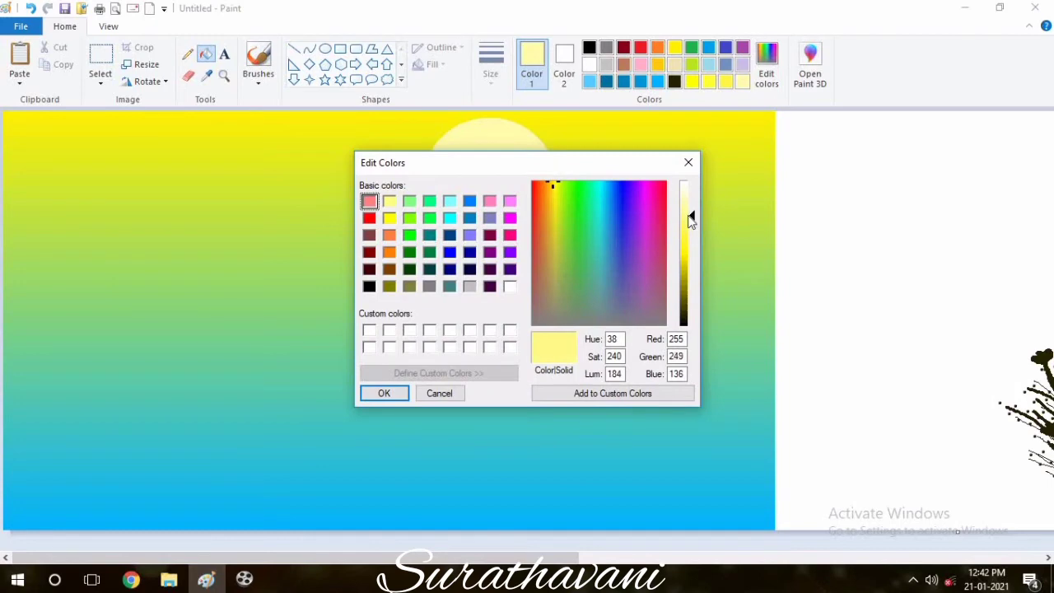
click(387, 394)
click(257, 86)
click(353, 136)
click(491, 66)
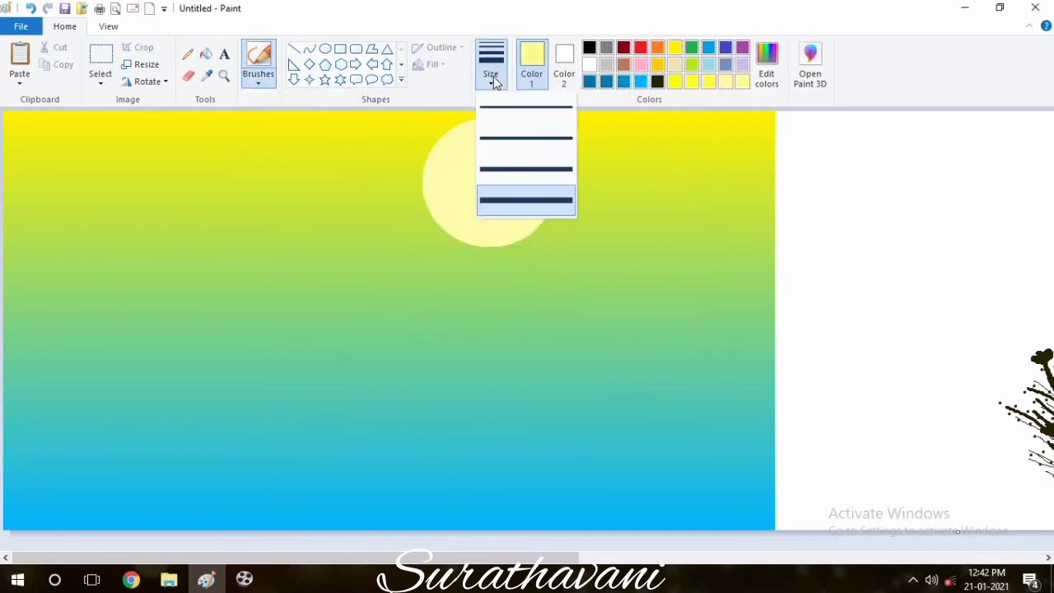
click(491, 202)
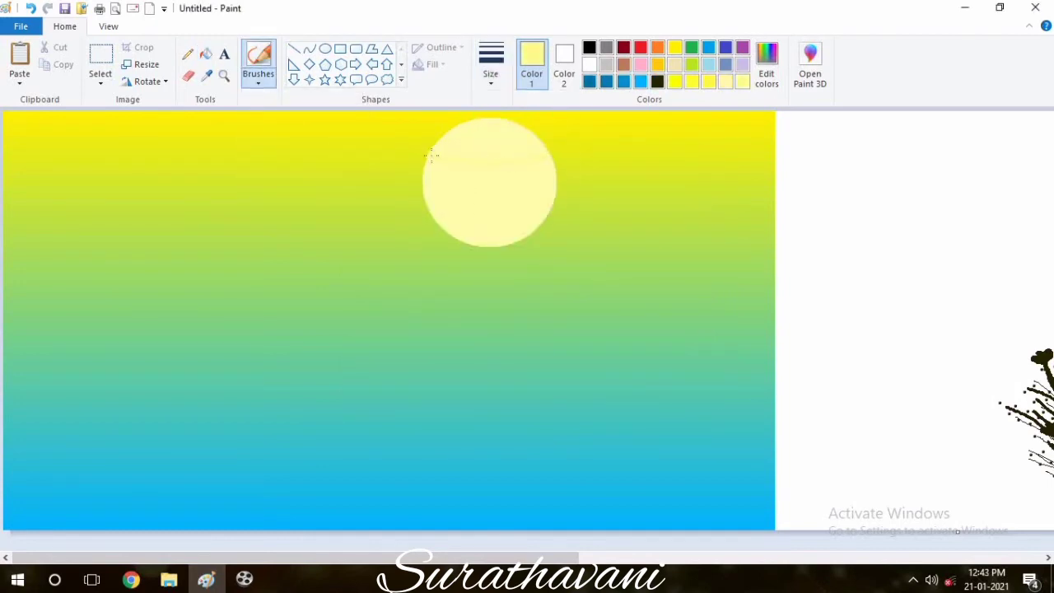
Paint two more bands across the circle, each below the last, in RGB 255, 248, 106 and RGB 255, 245, 72.
click(767, 68)
click(692, 224)
click(381, 393)
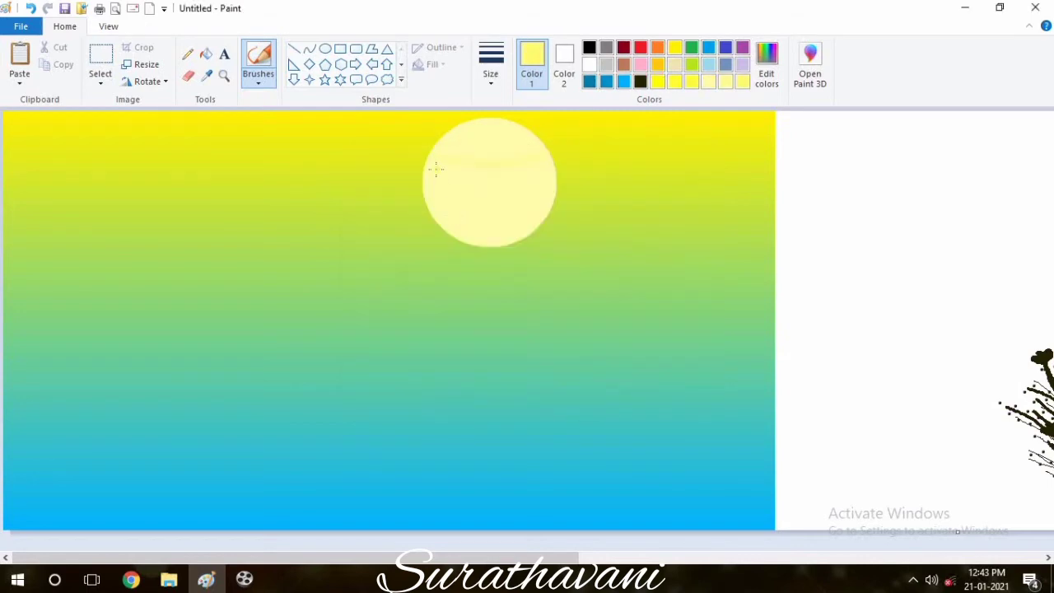
click(767, 80)
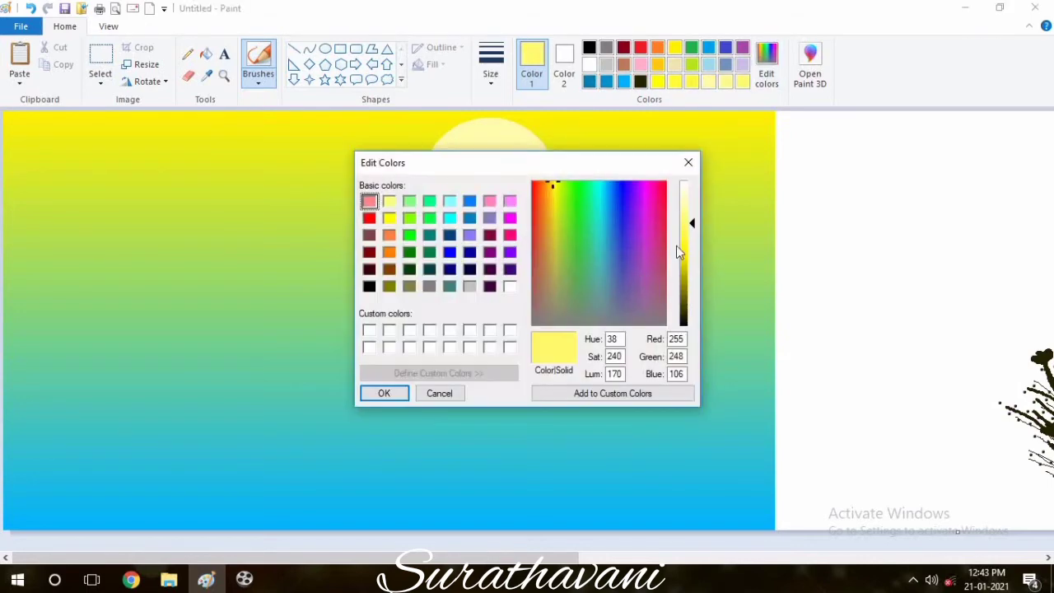
click(690, 243)
click(381, 393)
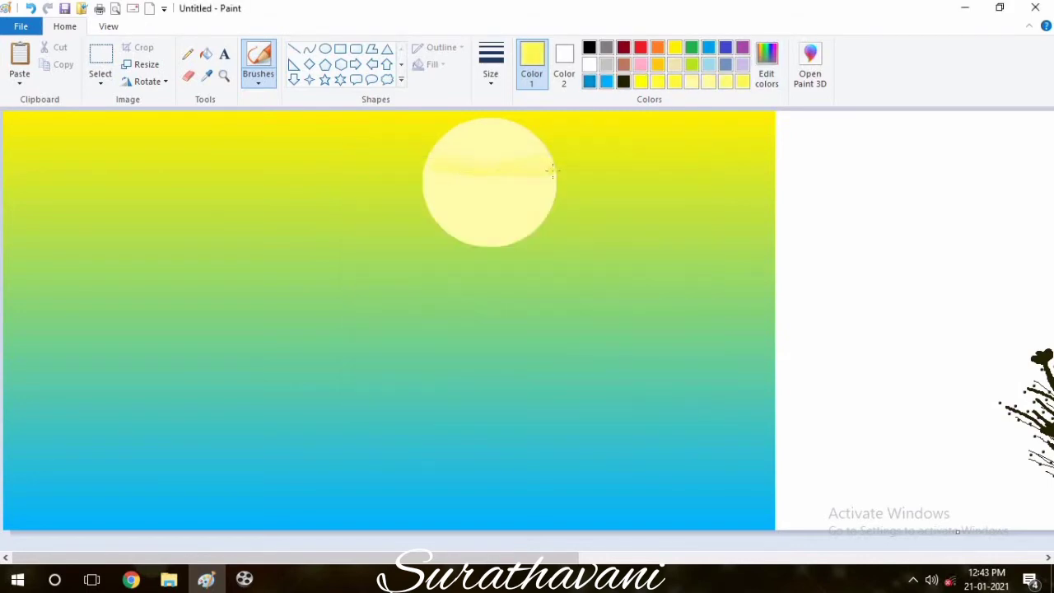
Paint two more bands across the sun, each below the last, in RGB 255, 245, 53 and RGB 255, 244, 40.
click(767, 68)
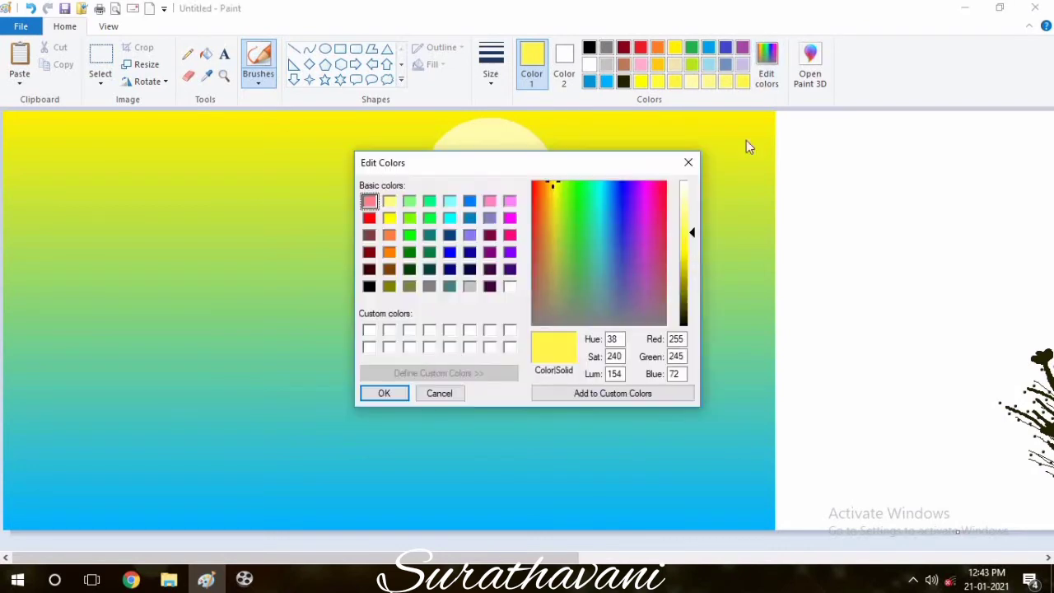
click(691, 240)
click(381, 393)
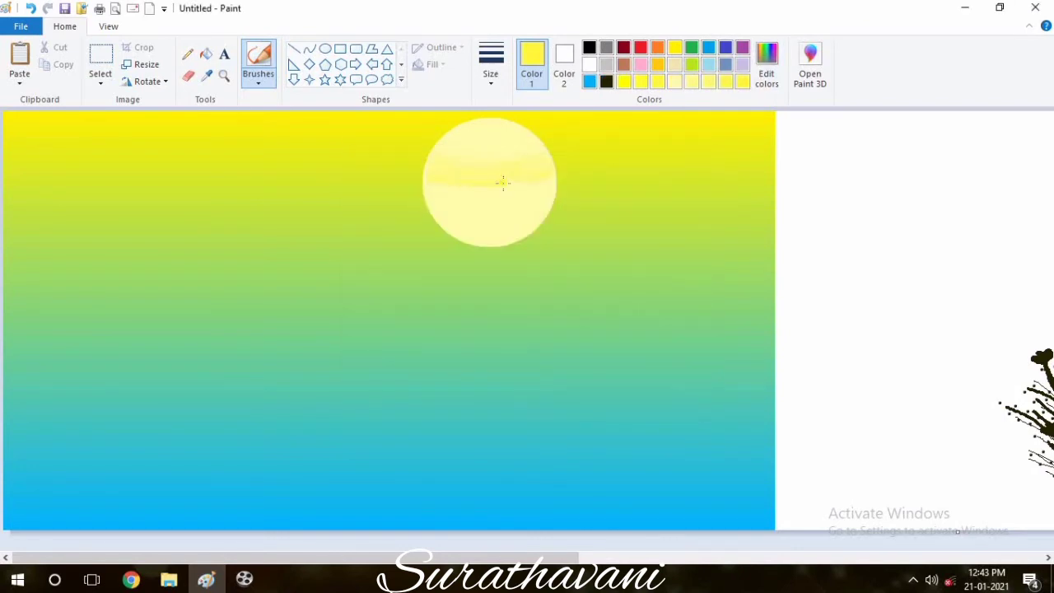
click(766, 74)
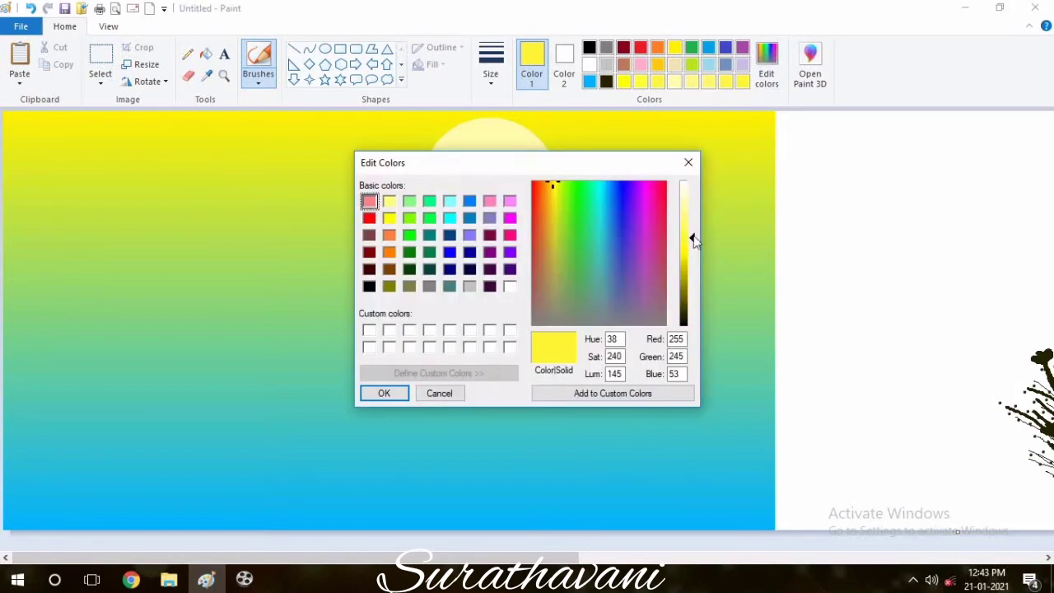
click(691, 243)
click(381, 393)
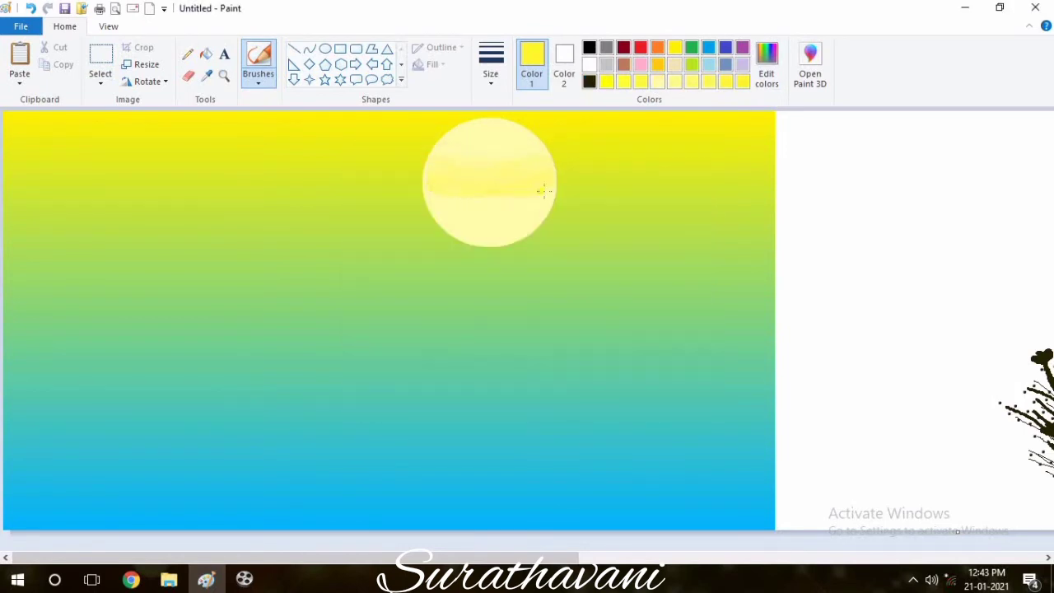
Paint two deeper yellow bands across the sun's lower part, lowering the luminosity each time and finishing with RGB 255, 242, 0.
click(767, 67)
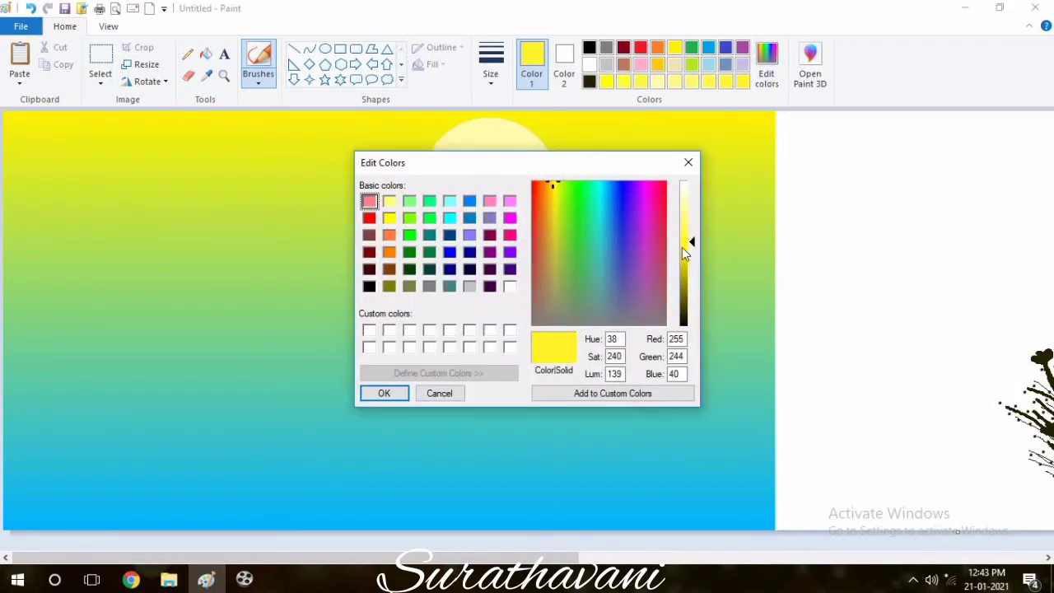
click(691, 245)
click(381, 393)
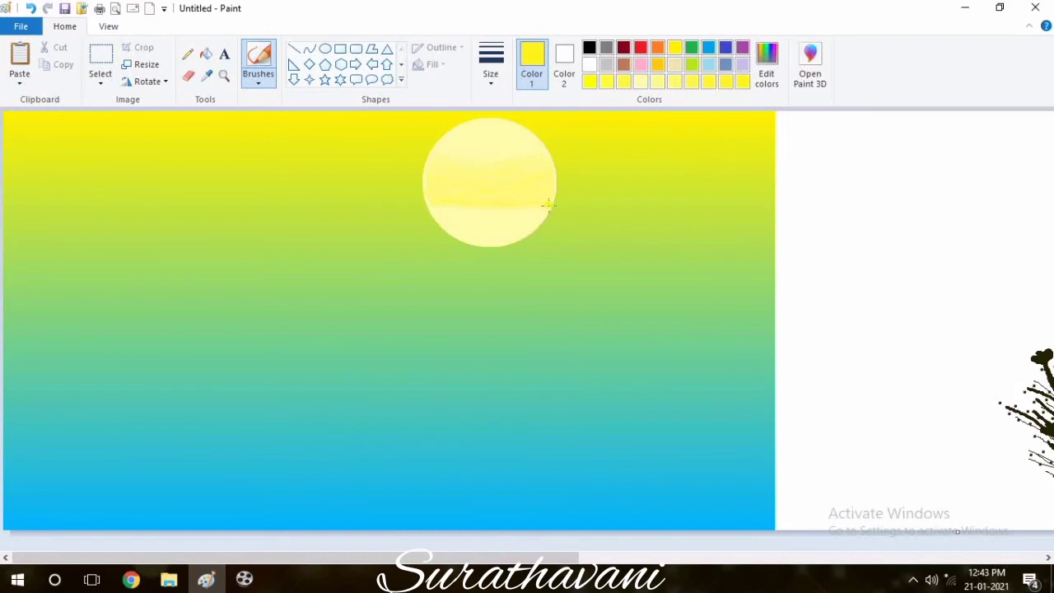
click(766, 70)
click(690, 245)
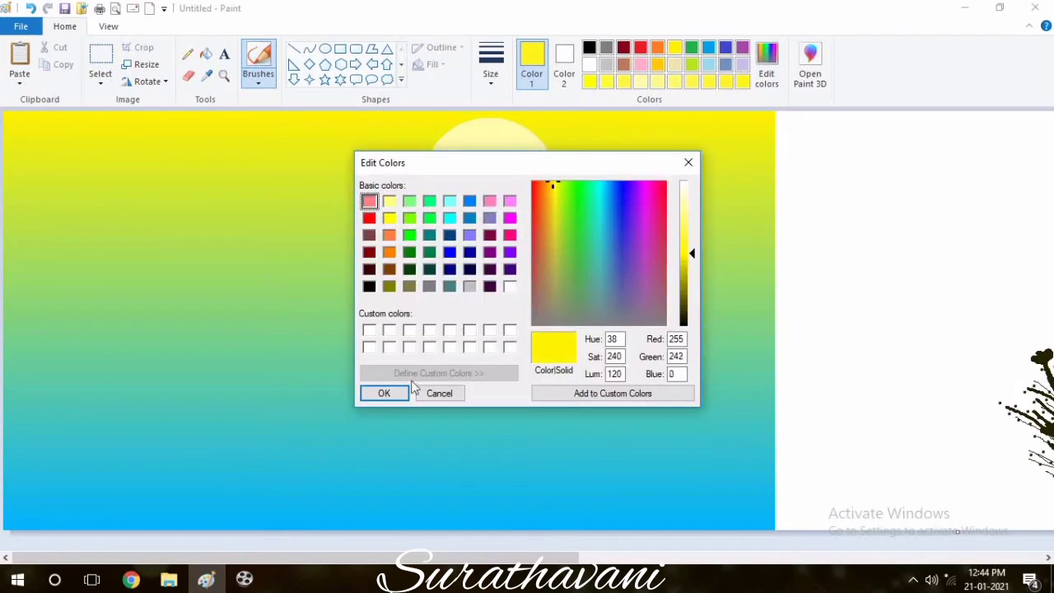
click(381, 393)
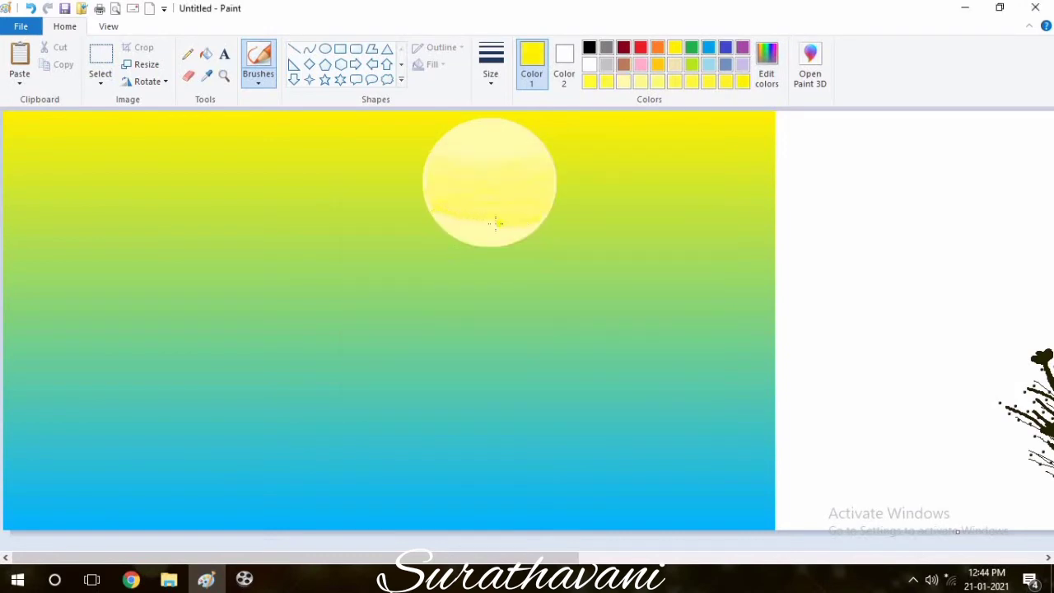
Lighten the sun's upper part with faint strokes of a pale yellow raised in luminosity, followed by white.
click(709, 80)
click(767, 70)
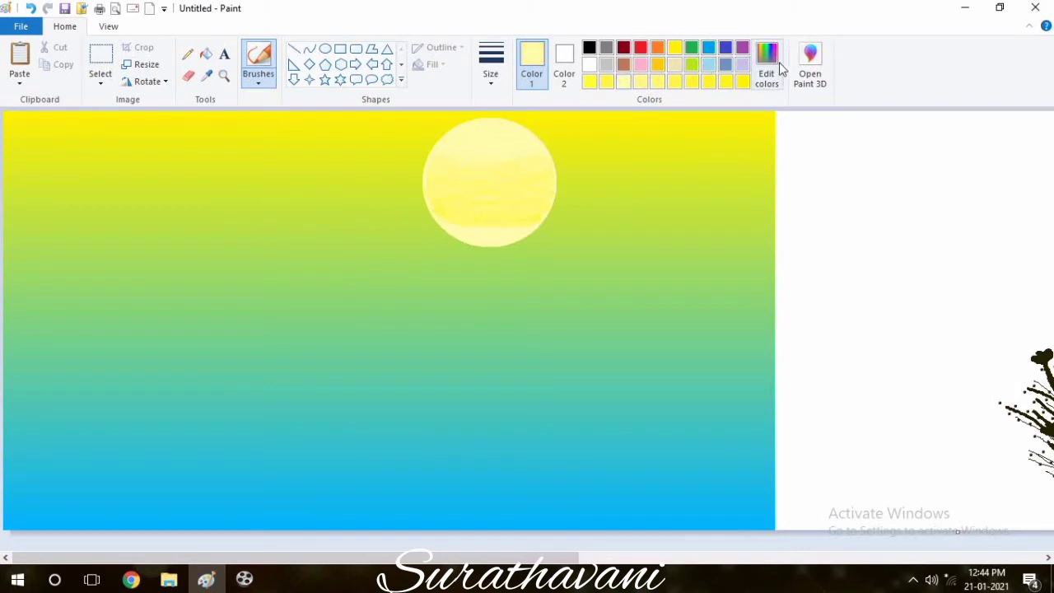
click(692, 200)
click(384, 394)
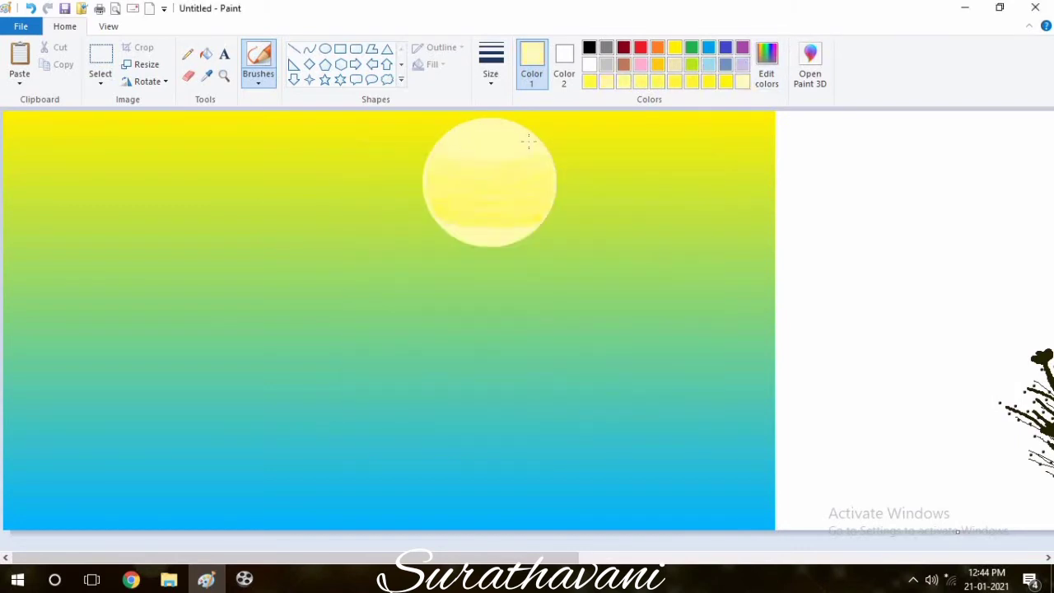
click(589, 65)
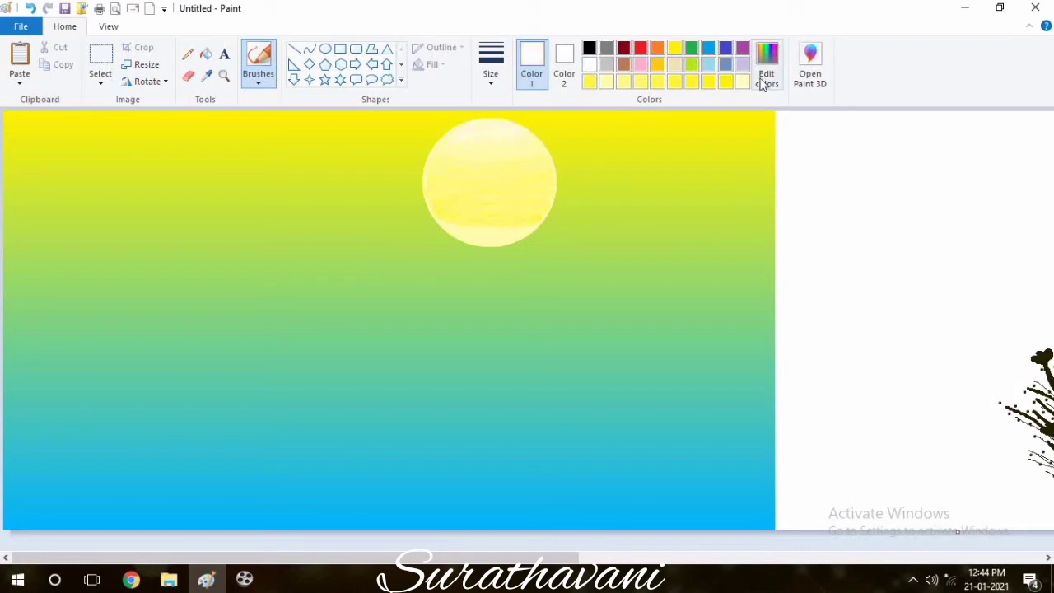
Copy a rectangular selection around the whole flowering plant on the white area.
drag(535, 558, 853, 557)
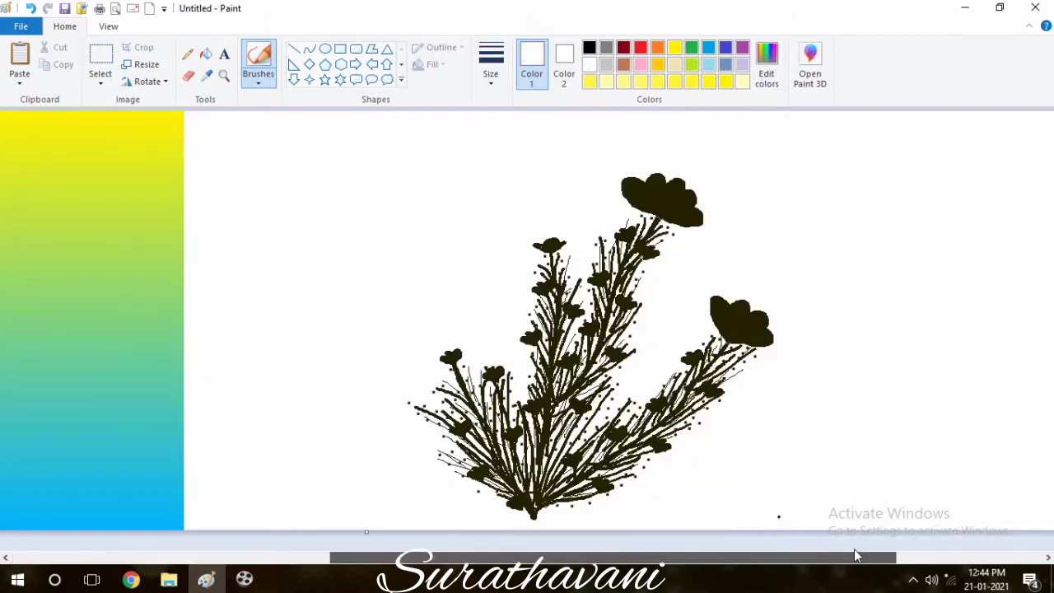
click(101, 66)
mouse_move(322, 118)
mouse_down()
mouse_move(808, 482)
mouse_move(814, 525)
mouse_up()
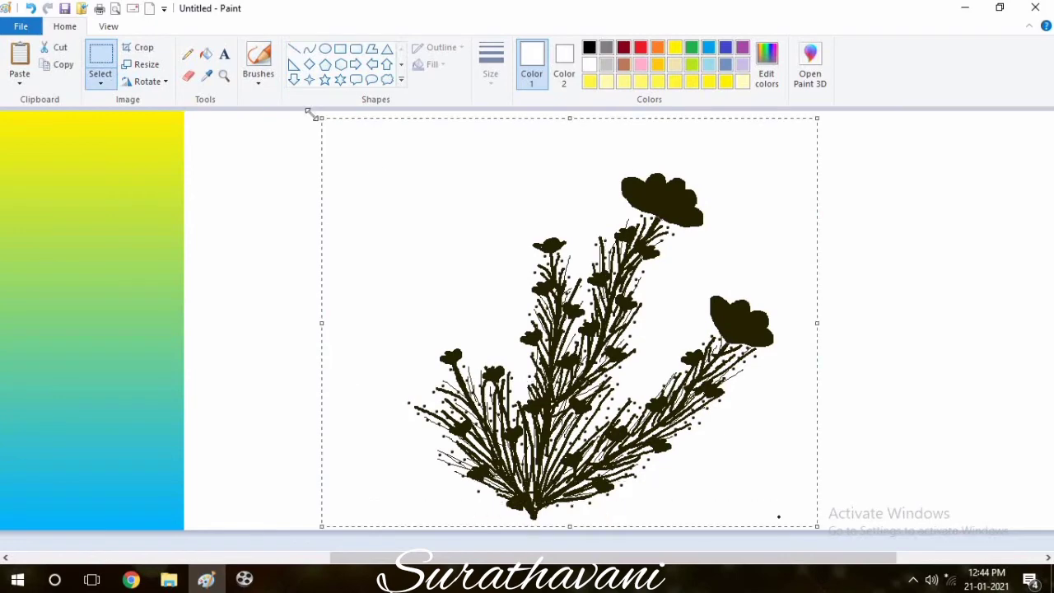
click(54, 66)
Paste the plant onto the gradient sky, widen it slightly, and place it so its tallest flower overlaps the sun's lower edge.
drag(412, 558, 109, 558)
click(19, 62)
drag(175, 290, 272, 322)
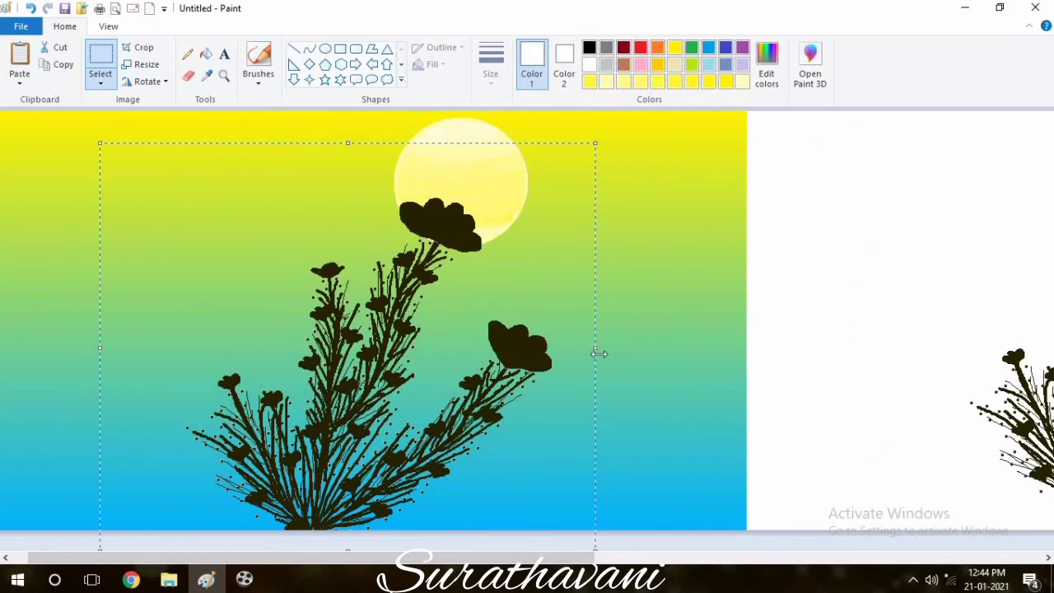
drag(598, 354, 633, 355)
drag(528, 360, 508, 354)
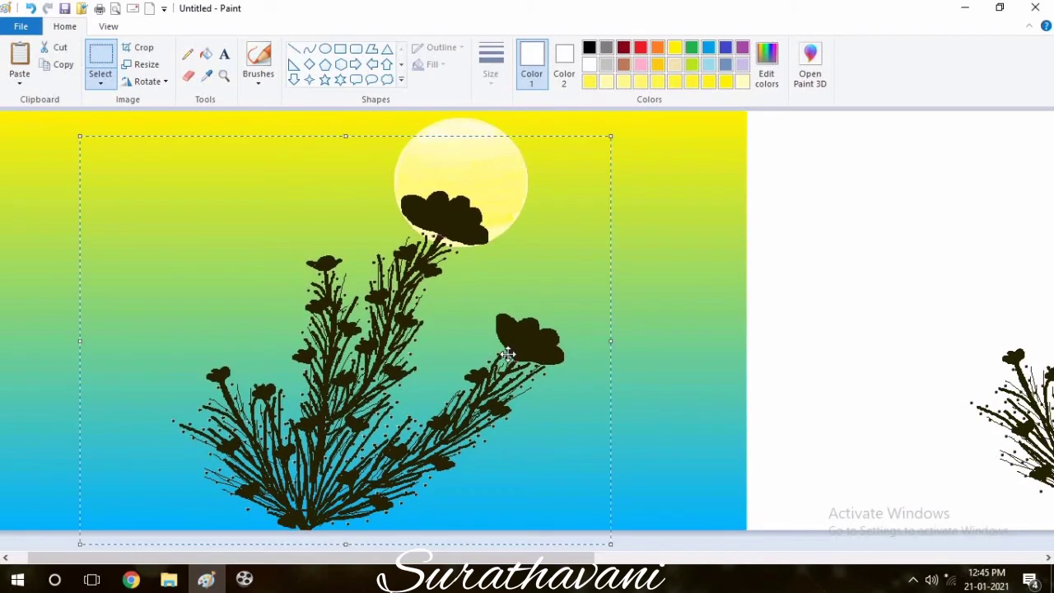
Darken the lower edge of the flower in front of the sun with the Pencil in black at the thickest size.
click(188, 54)
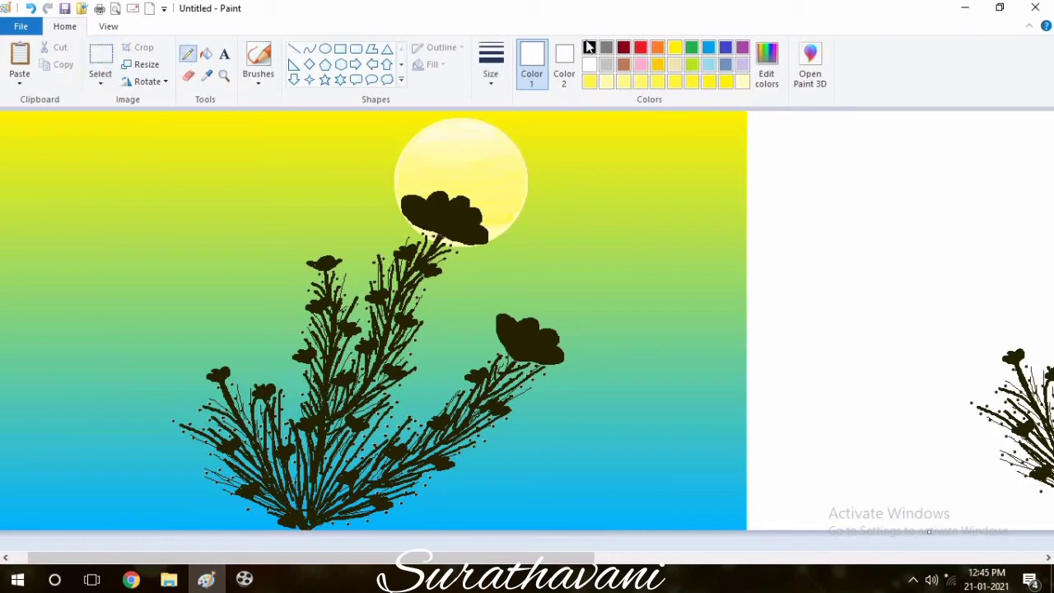
click(589, 48)
click(488, 80)
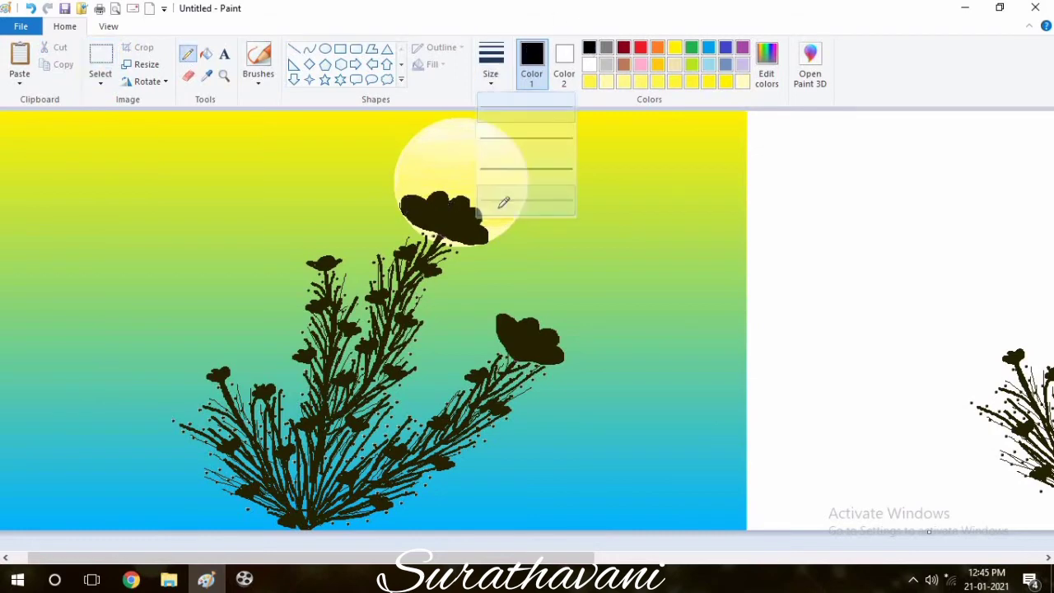
click(500, 202)
mouse_move(407, 196)
mouse_down()
mouse_move(436, 232)
mouse_move(425, 229)
mouse_move(467, 241)
mouse_up()
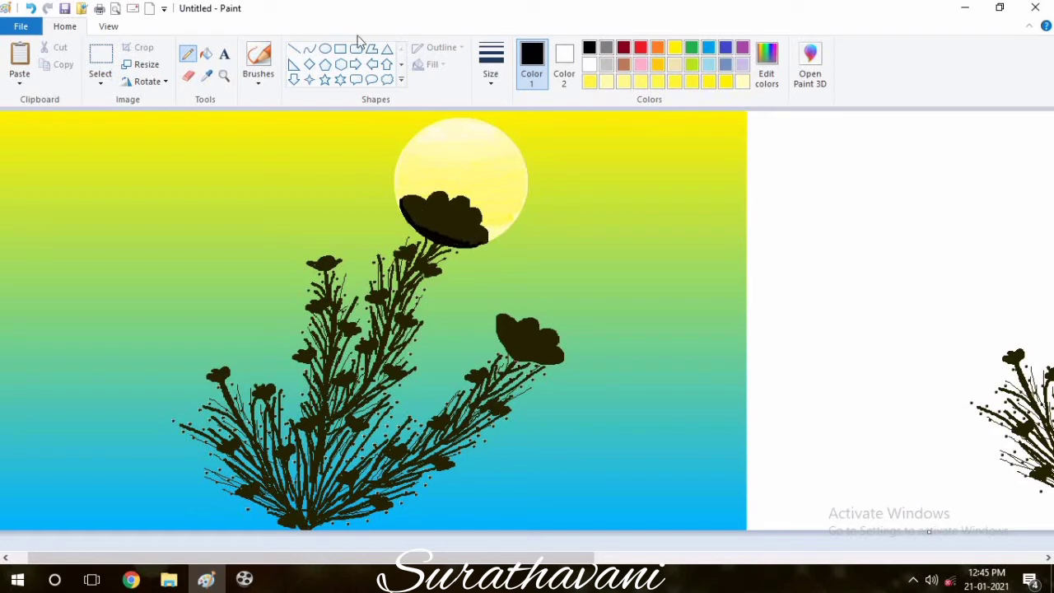
Paint a soft pale-yellow glow around the sun's outer edge with the natural pencil brush, undoing an unwanted stroke along the way.
click(257, 76)
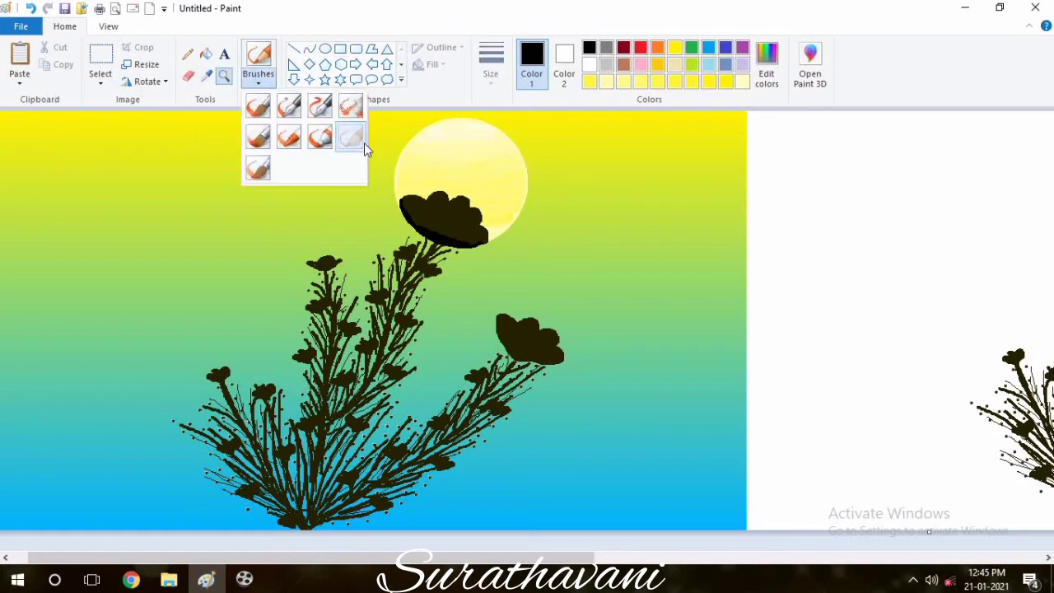
click(360, 140)
click(607, 80)
mouse_move(494, 240)
mouse_down()
mouse_move(517, 213)
mouse_move(521, 148)
mouse_up()
mouse_move(465, 115)
mouse_down()
mouse_move(407, 137)
mouse_move(390, 183)
mouse_move(409, 226)
mouse_move(430, 240)
mouse_up()
key(ctrl+z)
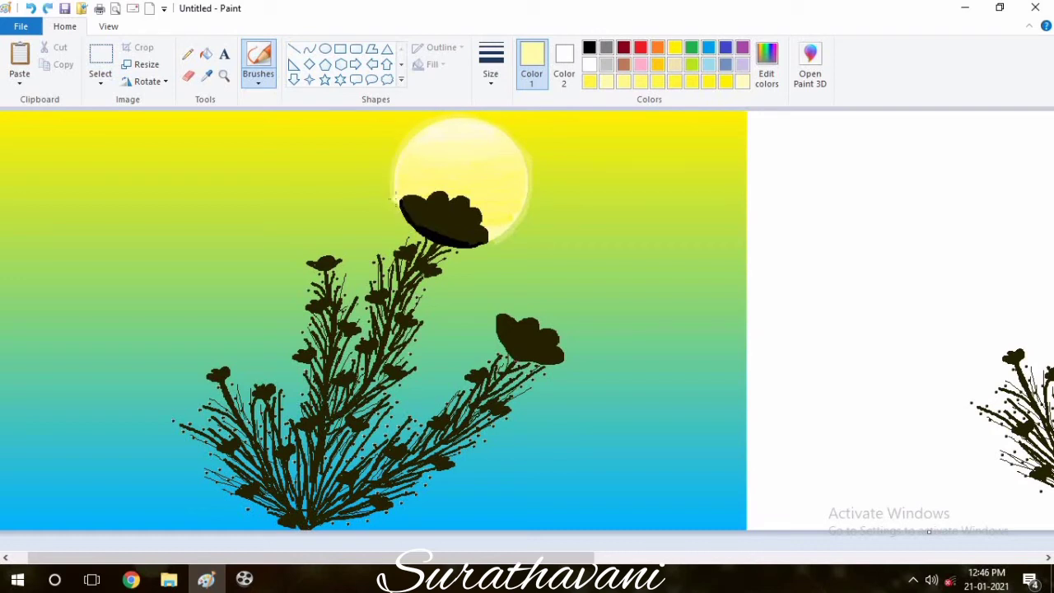
drag(393, 203, 428, 243)
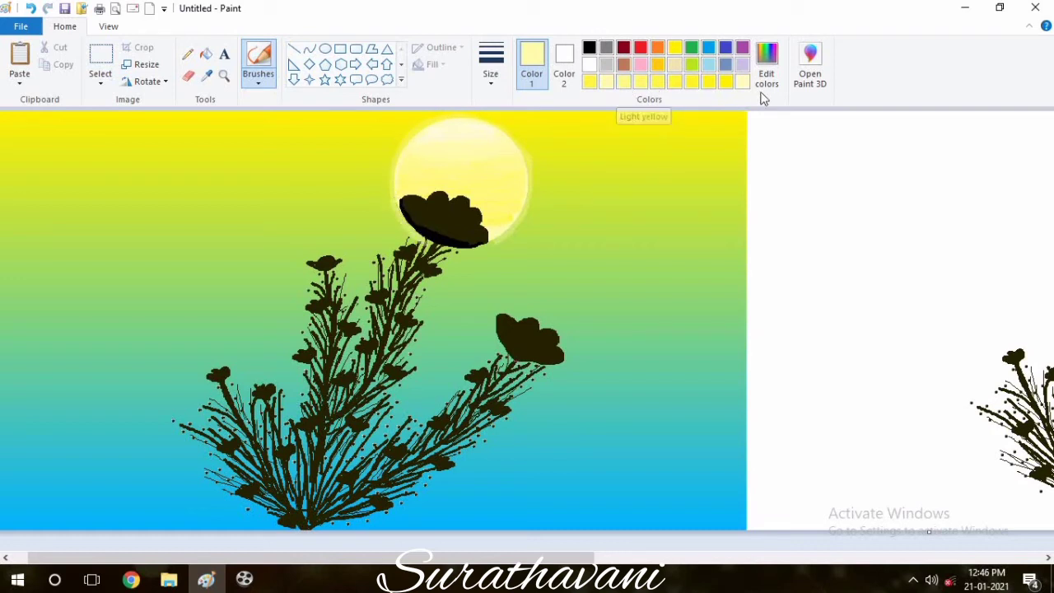
mouse_move(534, 159)
mouse_down()
mouse_move(528, 216)
mouse_move(506, 240)
mouse_move(533, 193)
mouse_move(530, 150)
mouse_move(487, 115)
mouse_move(414, 121)
mouse_move(386, 169)
mouse_move(414, 242)
mouse_up()
Extend the sun's halo outward with a yellow sampled from the sky, and touch it up in pale yellow.
click(210, 76)
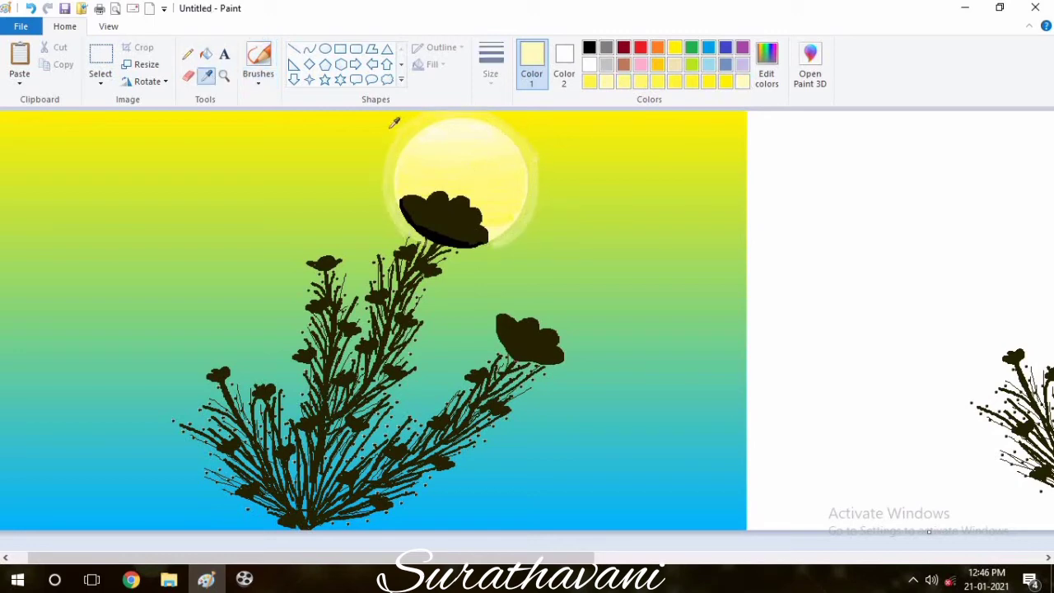
click(391, 145)
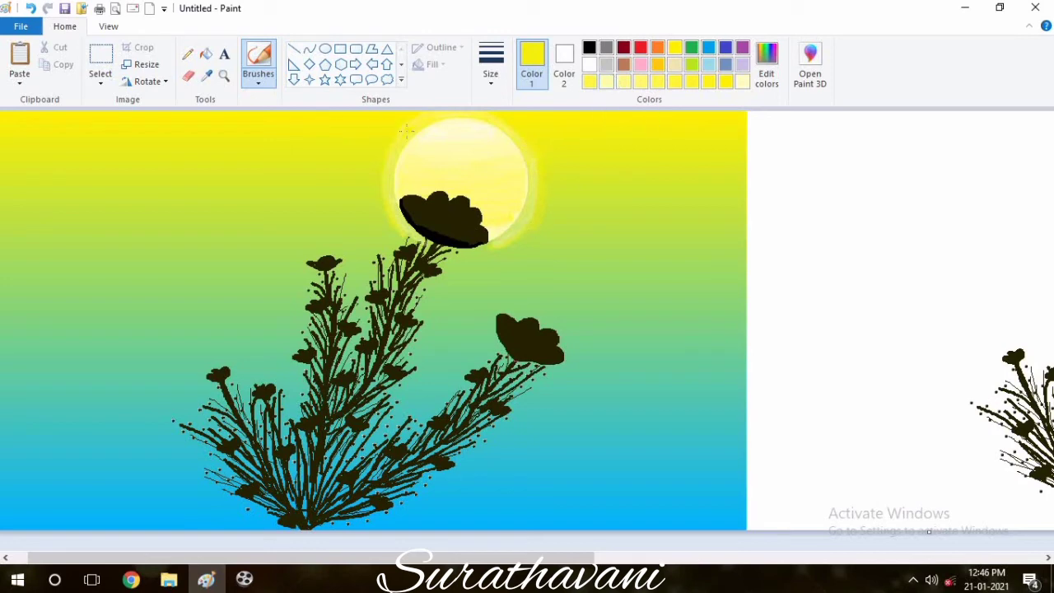
click(606, 81)
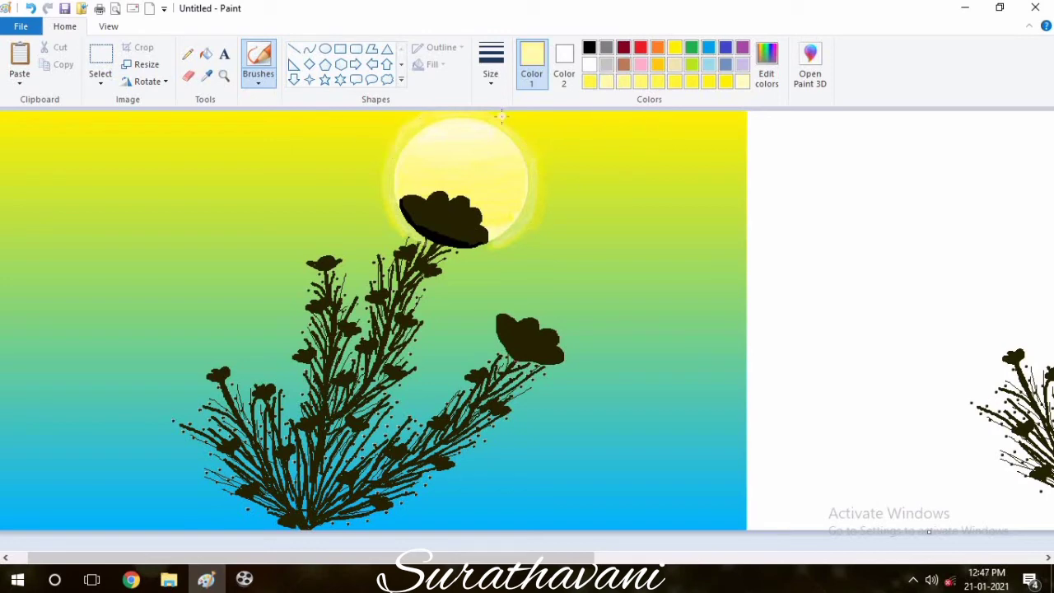
Sample the sky's yellow, darken it to RGB 176, 176, 0, and switch to a brighter yellow from the custom palette.
click(207, 75)
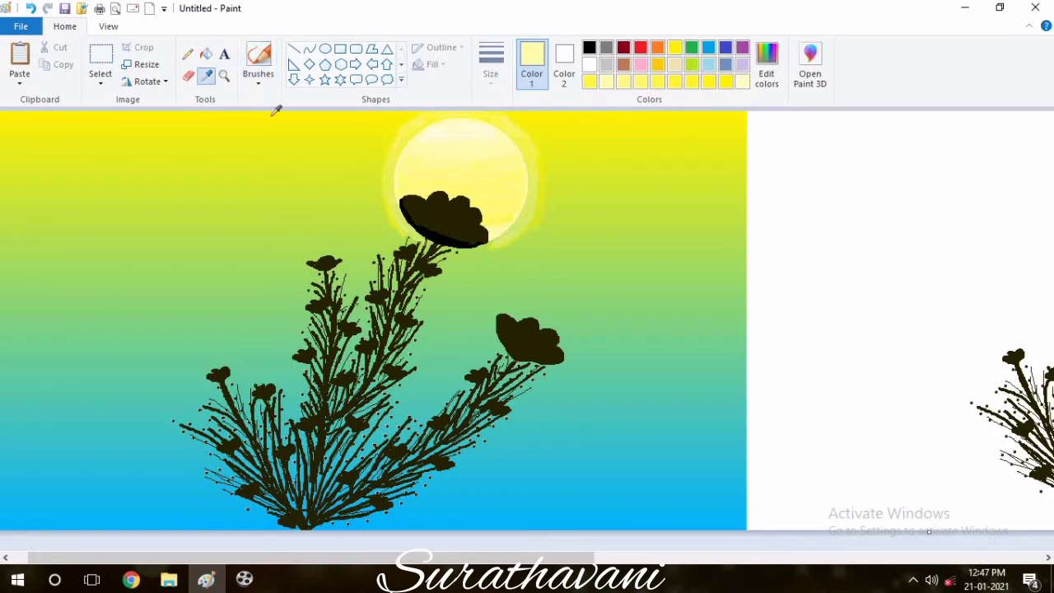
click(582, 117)
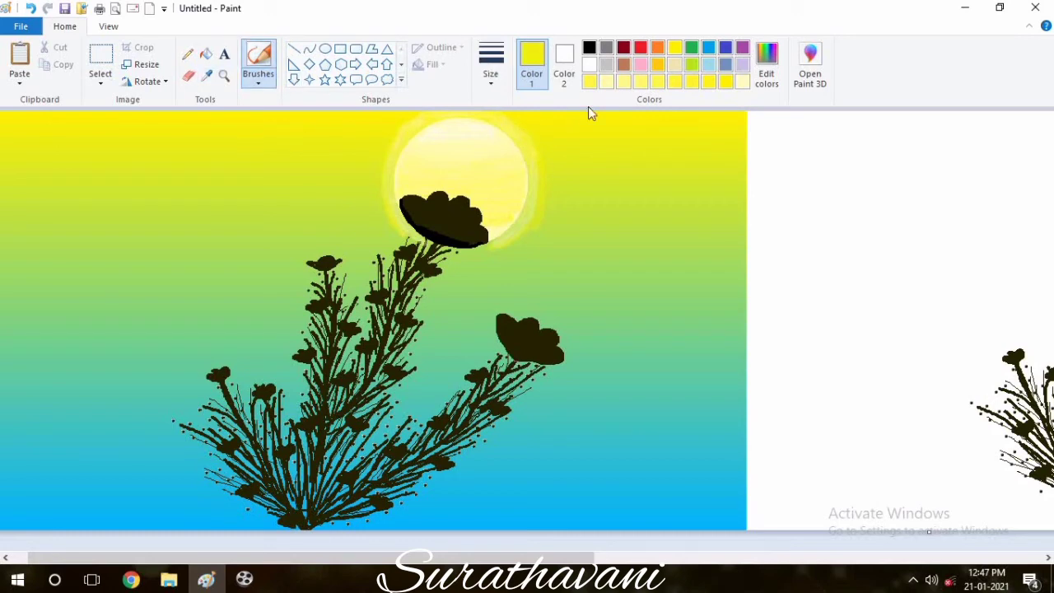
click(765, 73)
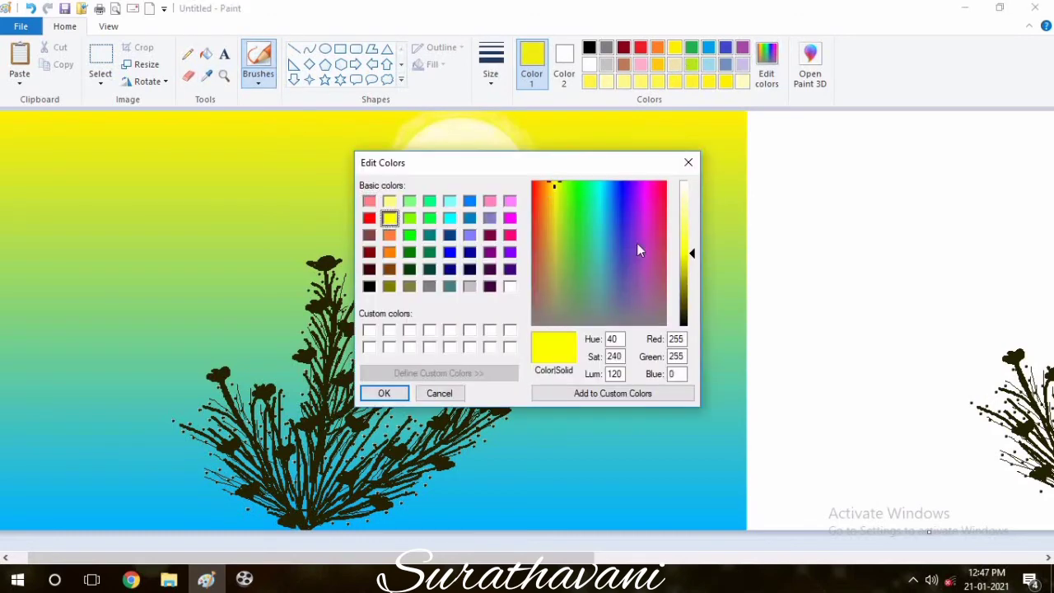
drag(689, 284, 690, 276)
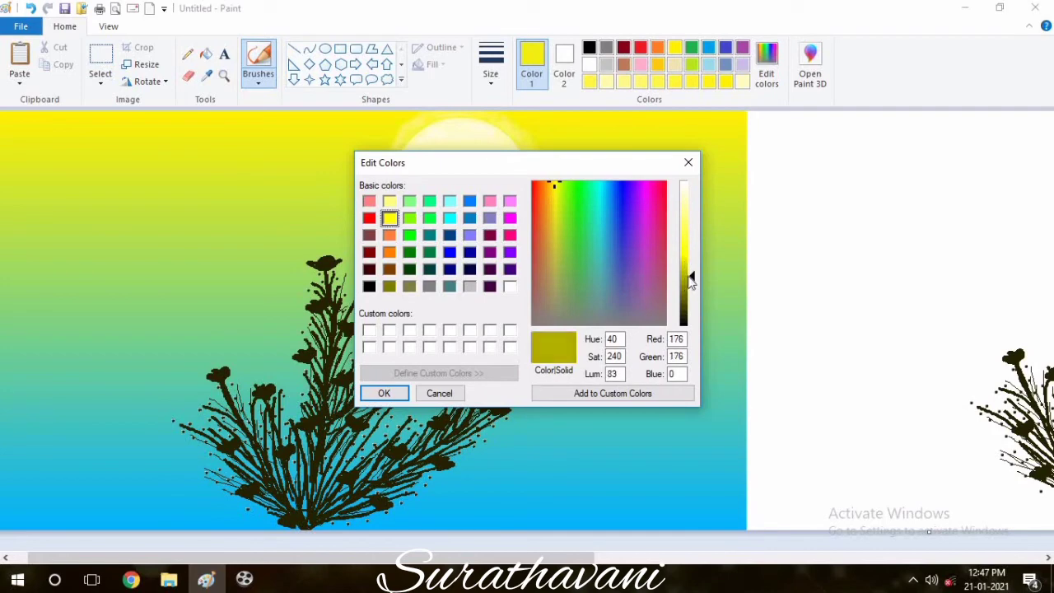
click(380, 394)
click(768, 79)
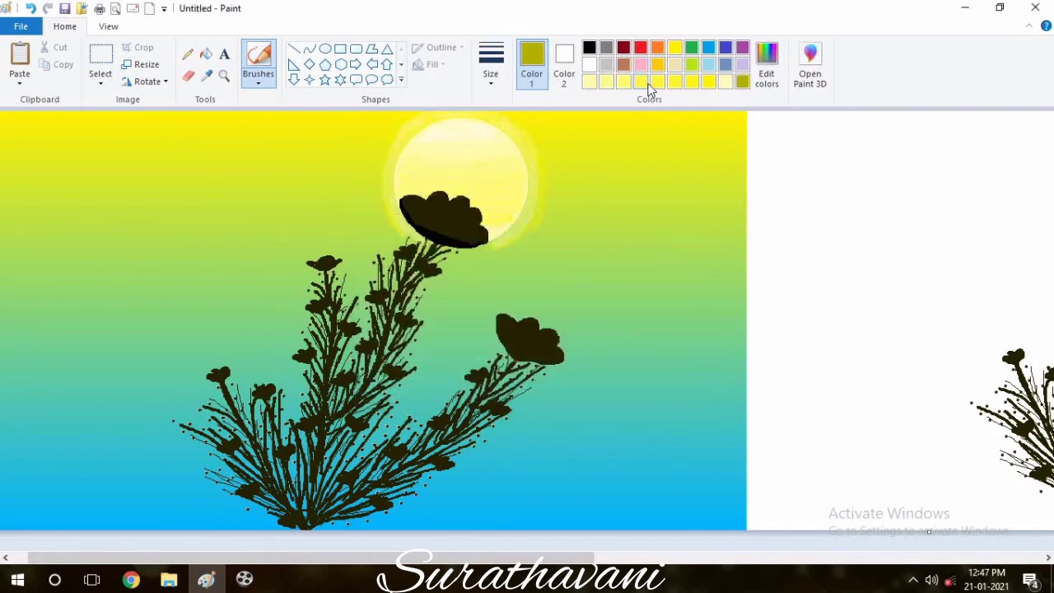
click(647, 84)
Try to outline the flower in front of the sun in yellow, including strokes at the third brush size, and undo the strokes.
mouse_move(432, 241)
mouse_down()
mouse_move(401, 202)
mouse_move(436, 193)
mouse_move(478, 208)
mouse_move(487, 239)
mouse_move(432, 244)
mouse_up()
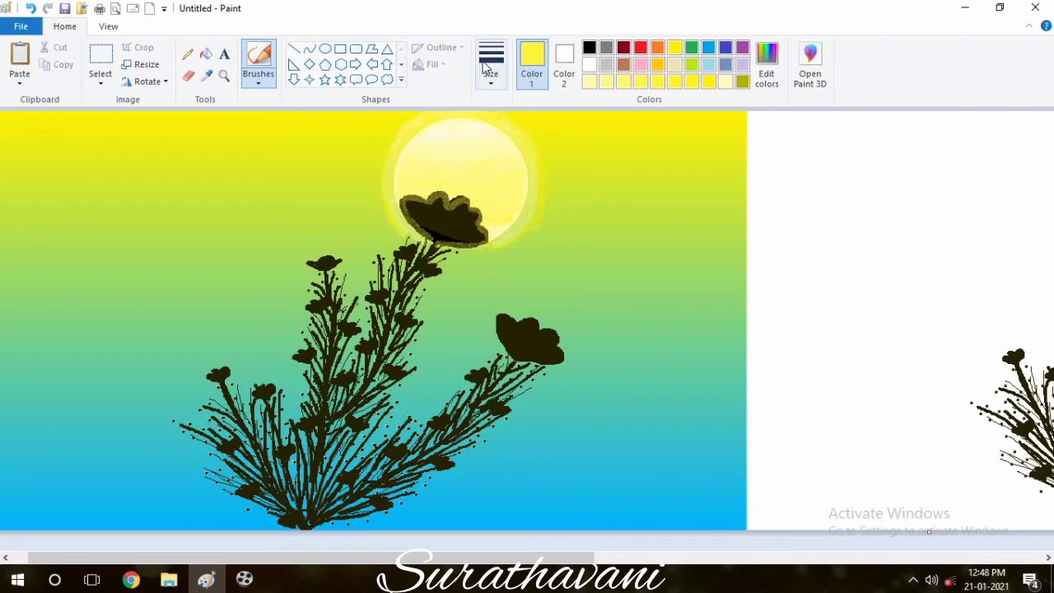
click(491, 66)
click(487, 167)
mouse_move(437, 236)
mouse_down()
mouse_move(417, 219)
mouse_move(445, 196)
mouse_move(475, 213)
mouse_up()
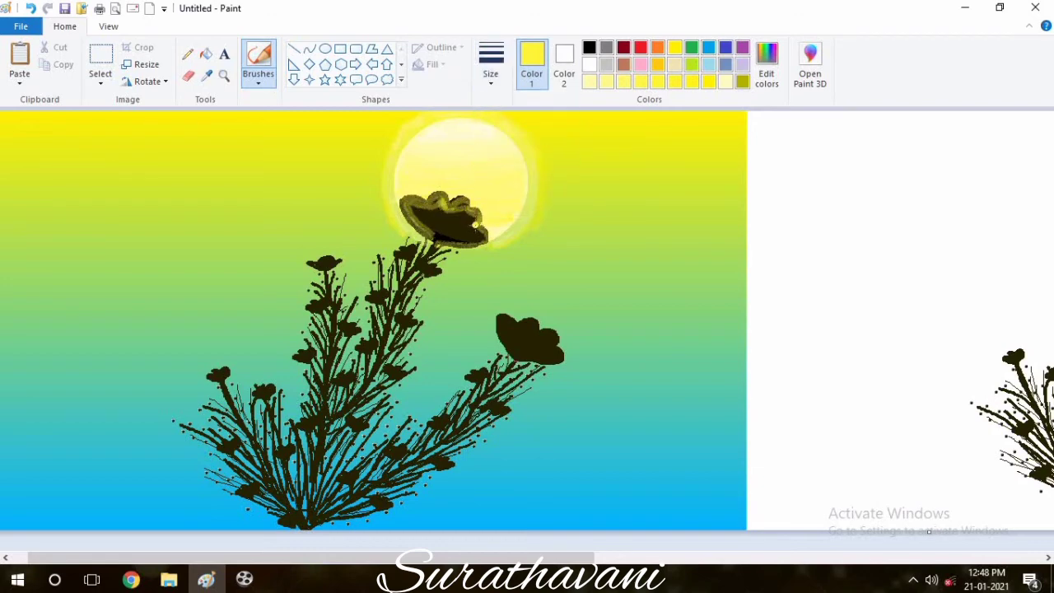
key(ctrl+z)
Trace a thin yellow rim along the petals of the flower in front of the sun using the smallest brush size.
click(491, 66)
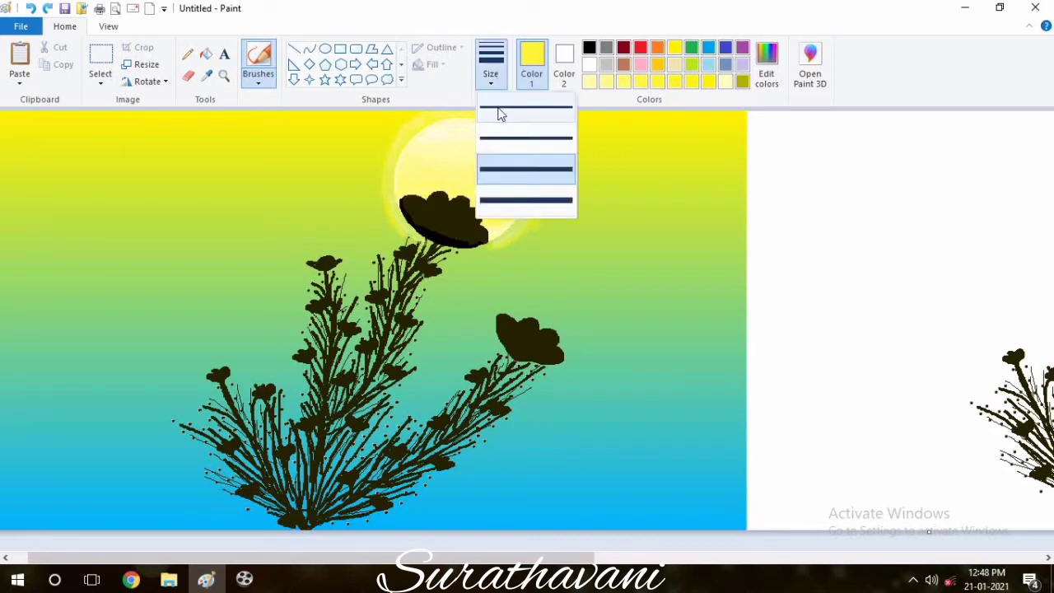
click(497, 113)
mouse_move(431, 237)
mouse_down()
mouse_move(411, 220)
mouse_move(425, 200)
mouse_up()
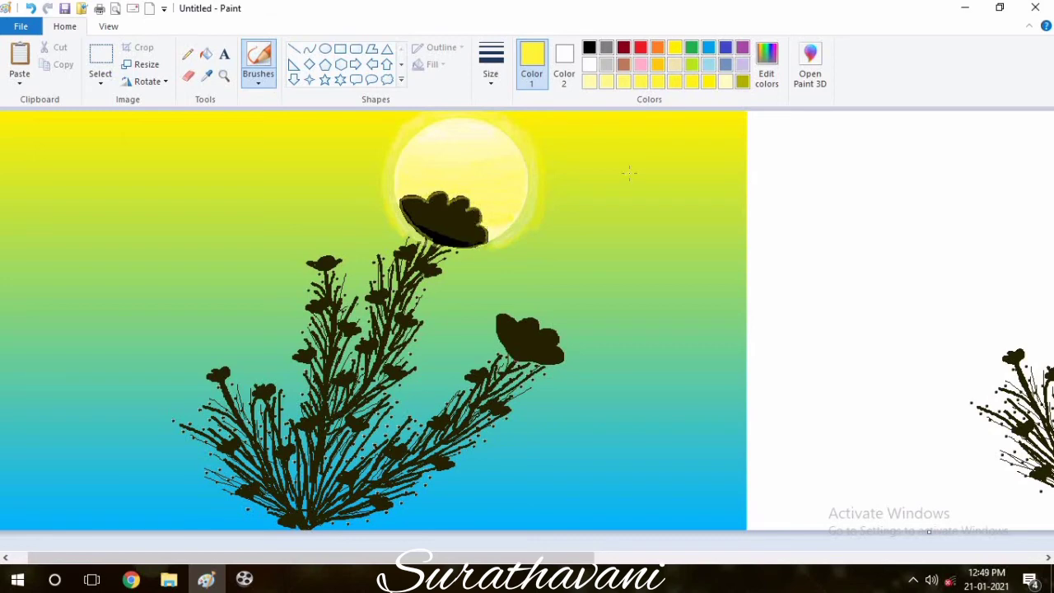
Paste a second copy of the plant, flip it horizontally, and align its base with the first plant's base.
click(19, 62)
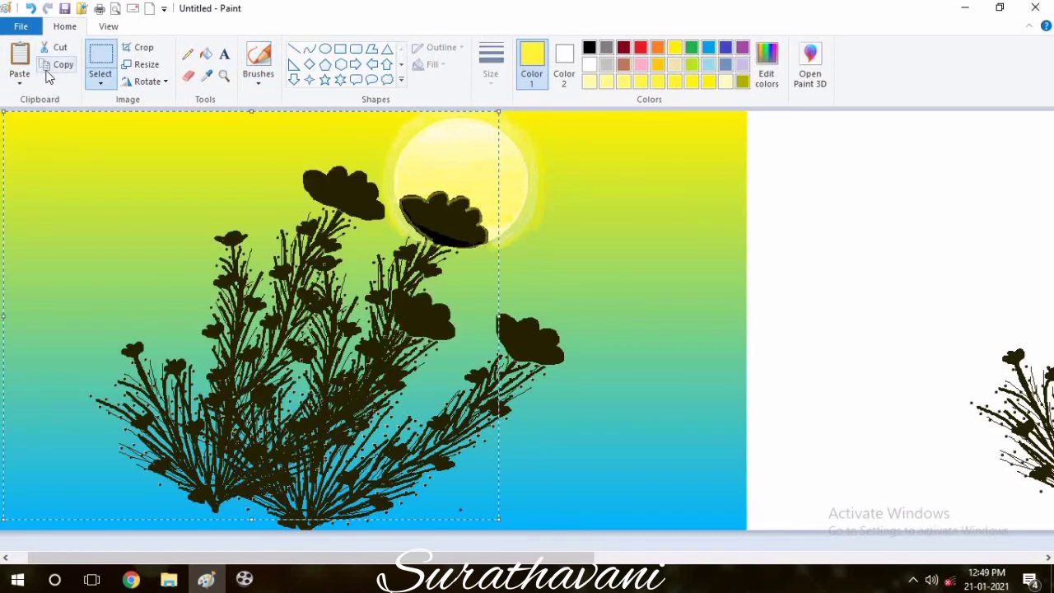
click(148, 82)
click(149, 166)
drag(180, 250, 176, 281)
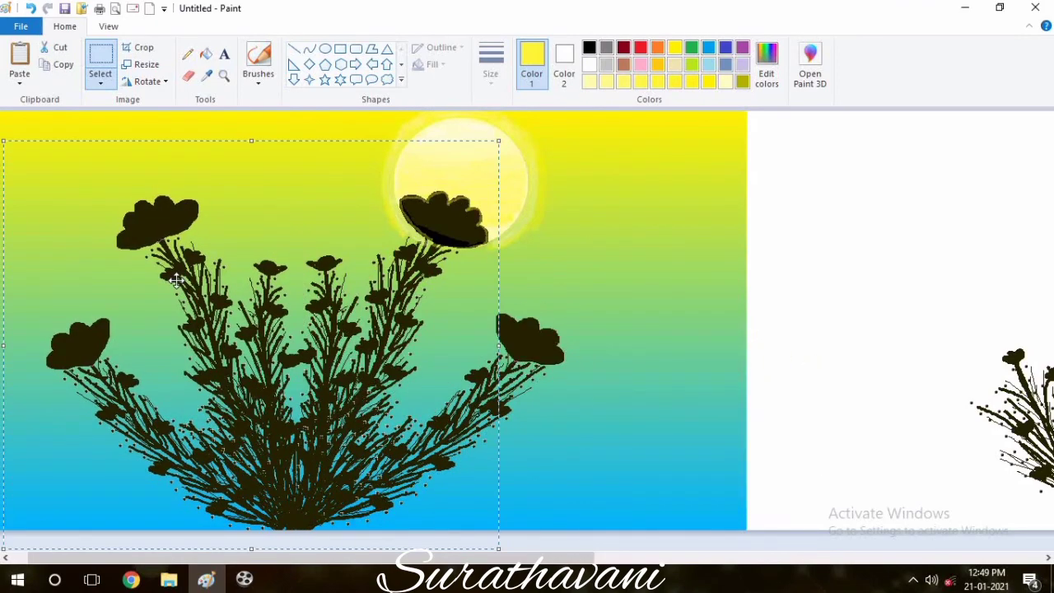
Copy the upper flowering branch of the spare plant on the blank canvas area using a free-form selection.
drag(288, 558, 621, 557)
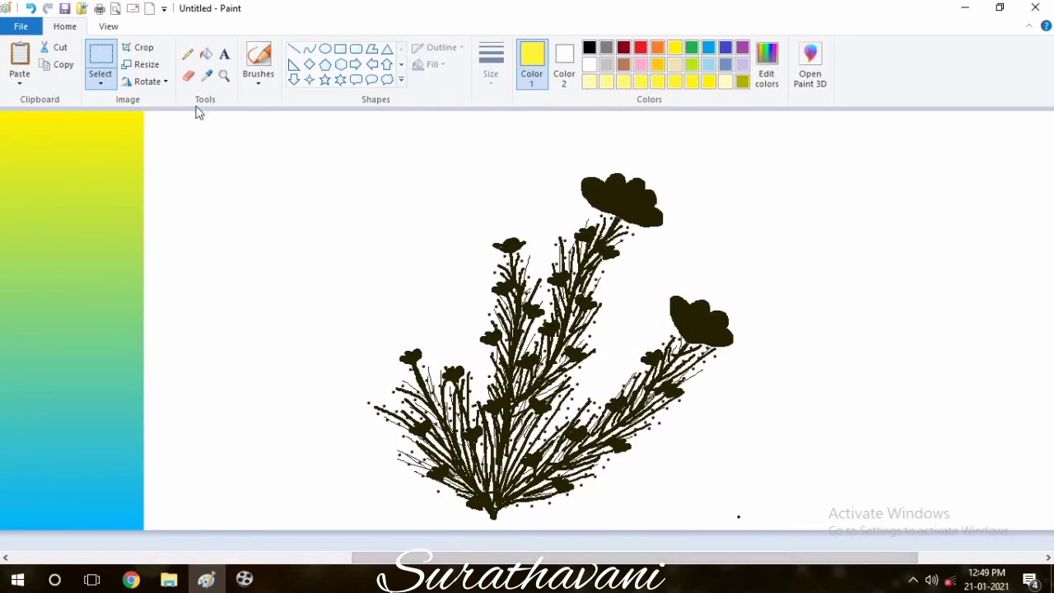
click(106, 80)
click(123, 135)
mouse_move(523, 218)
mouse_down()
mouse_move(546, 303)
mouse_move(625, 307)
mouse_move(698, 182)
mouse_move(543, 158)
mouse_move(519, 222)
mouse_up()
click(58, 64)
Paste the flowering branch and place it among the middle stems, between the two tallest flowers of the mirrored plants.
click(19, 62)
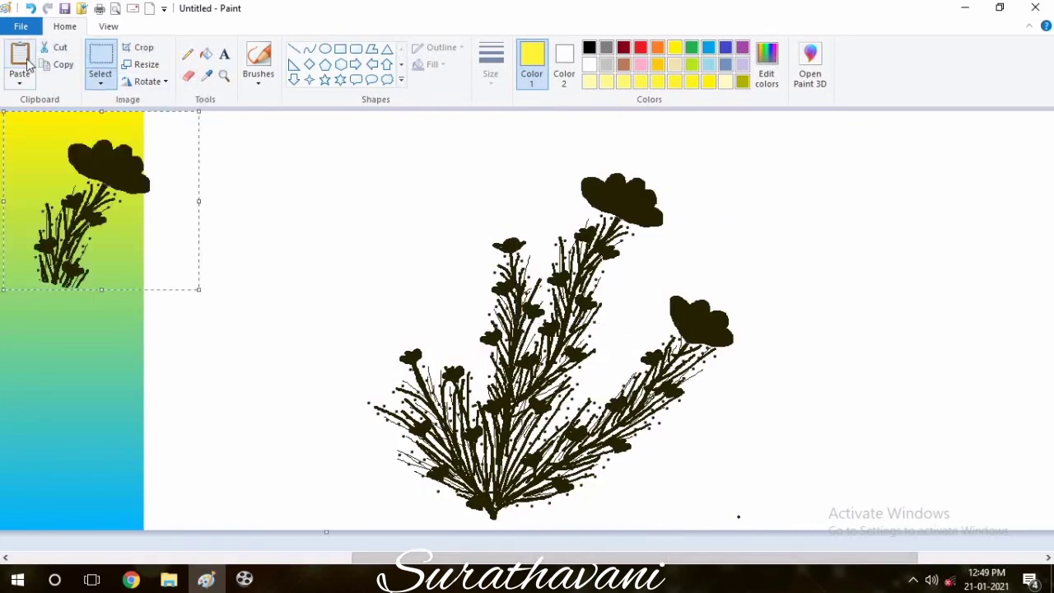
drag(412, 560, 470, 353)
drag(420, 559, 82, 564)
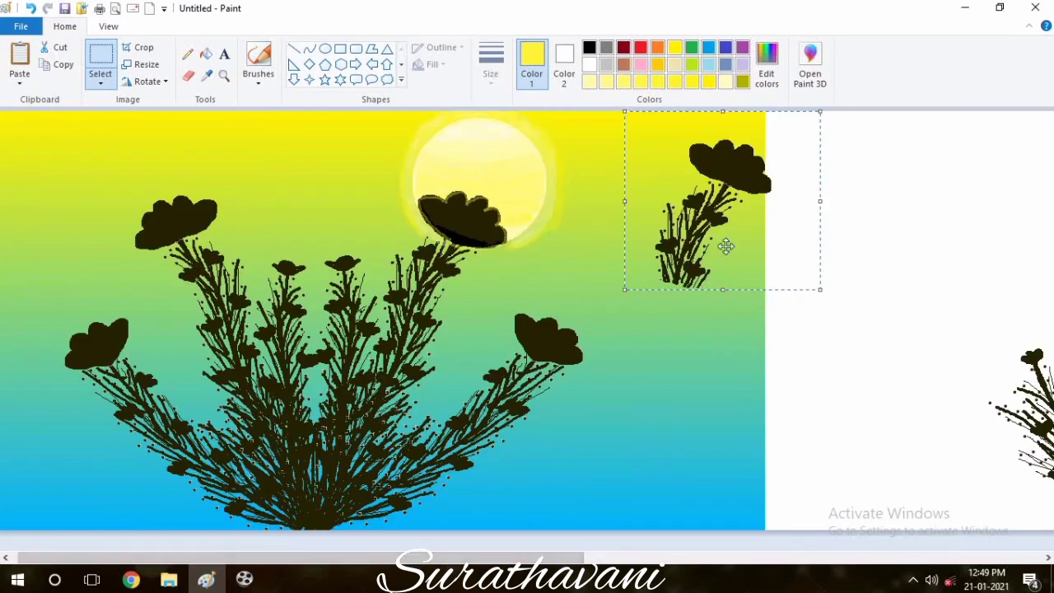
drag(741, 242, 346, 308)
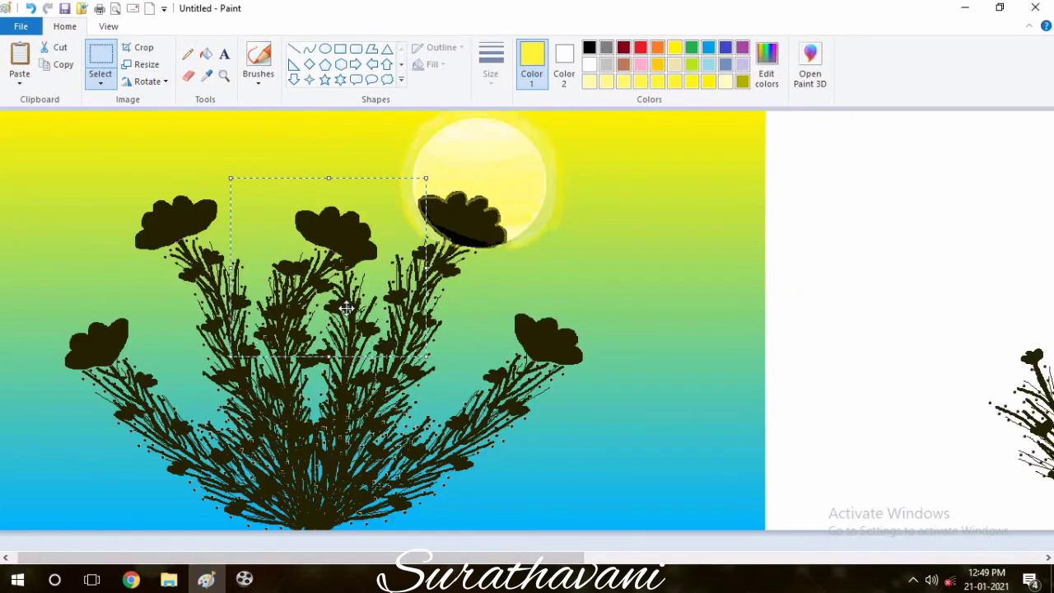
click(798, 240)
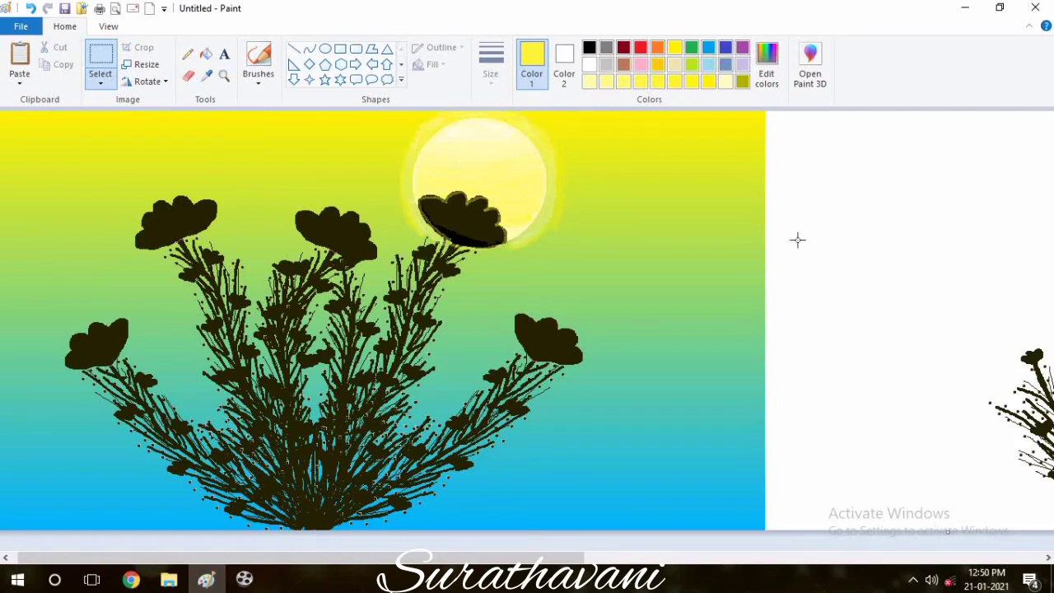
Paste two more copies of the flowering branch, one above the other, near the lower left edge of the sky.
click(19, 64)
drag(130, 225, 77, 535)
click(20, 62)
drag(113, 196, 45, 431)
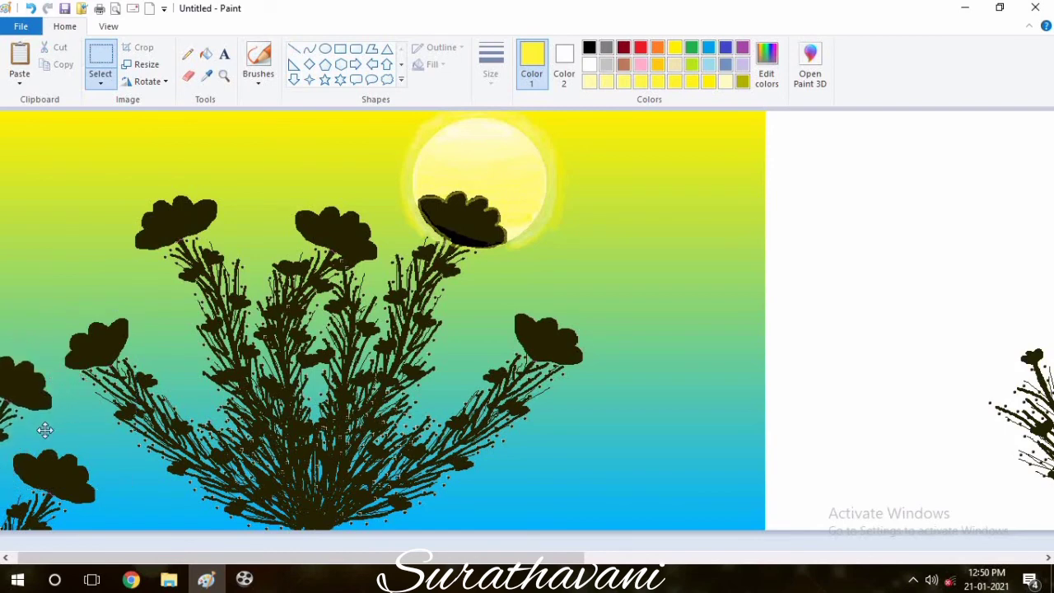
Paste another flowering branch, flip it horizontally, and place it at the bottom edge left of the main plant's base.
click(19, 64)
click(147, 80)
click(140, 168)
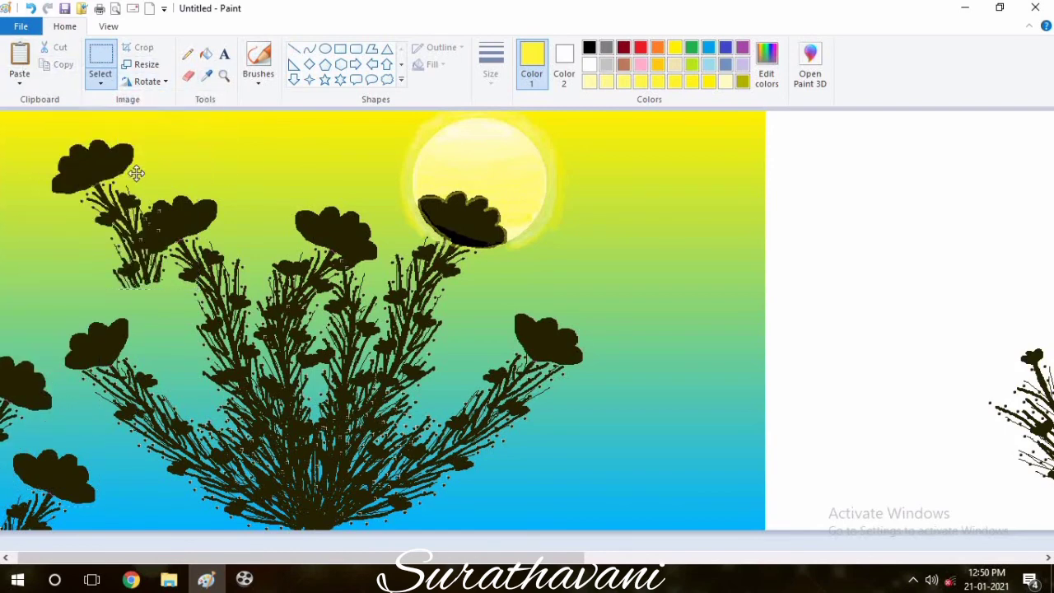
drag(137, 172, 205, 504)
Paste two flowering branches, placing one over the main plant's base and one over its lower right stems.
click(20, 59)
drag(111, 196, 351, 552)
click(19, 59)
drag(91, 214, 464, 488)
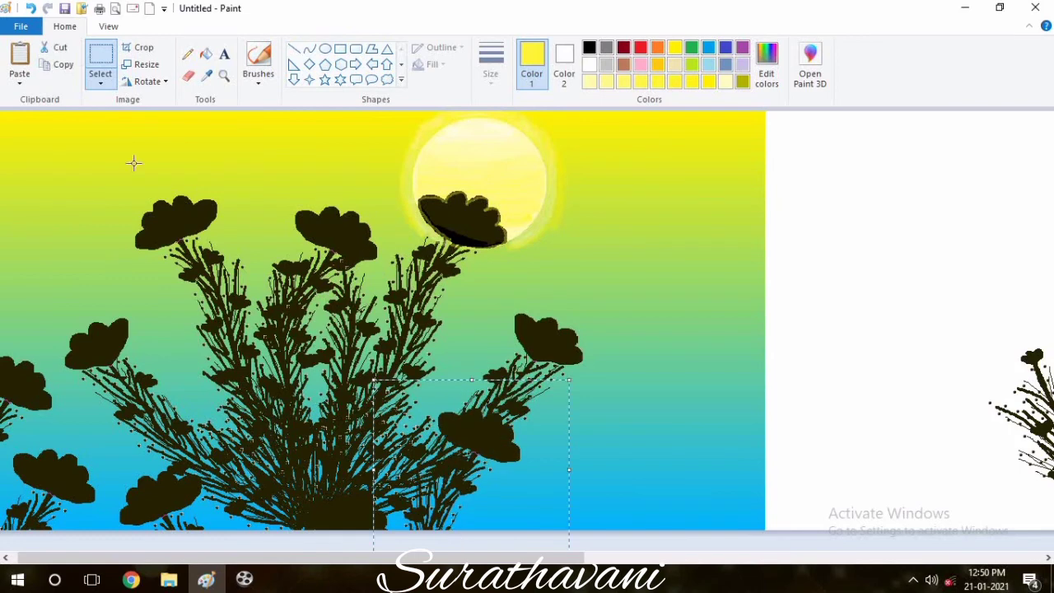
Paste three more flowering branches at staggered heights along the bottom, from right of the main plant to the sky's right edge.
click(20, 56)
drag(111, 217, 588, 475)
click(31, 66)
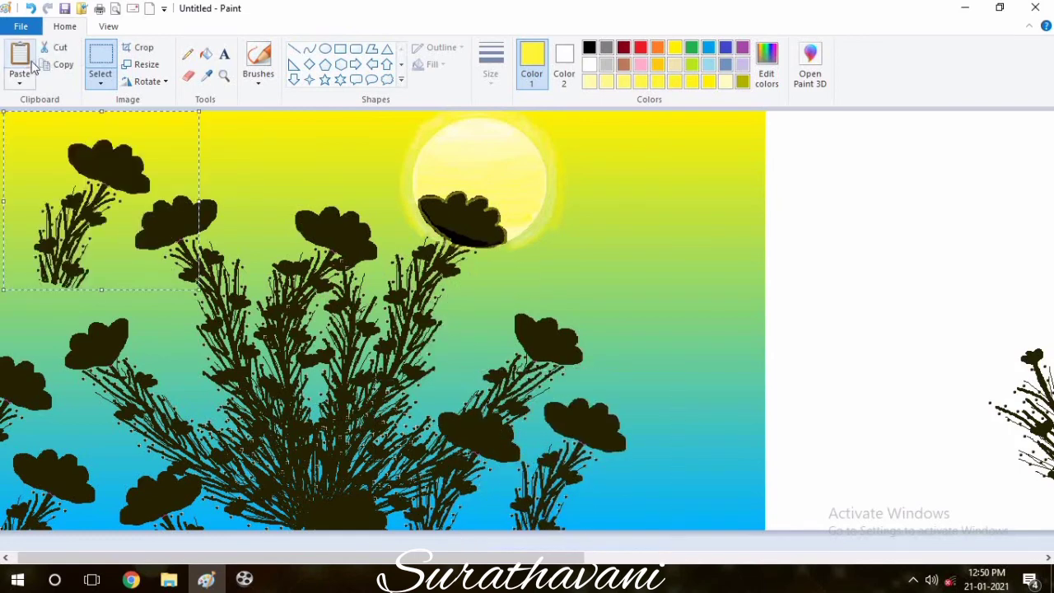
drag(93, 199, 623, 529)
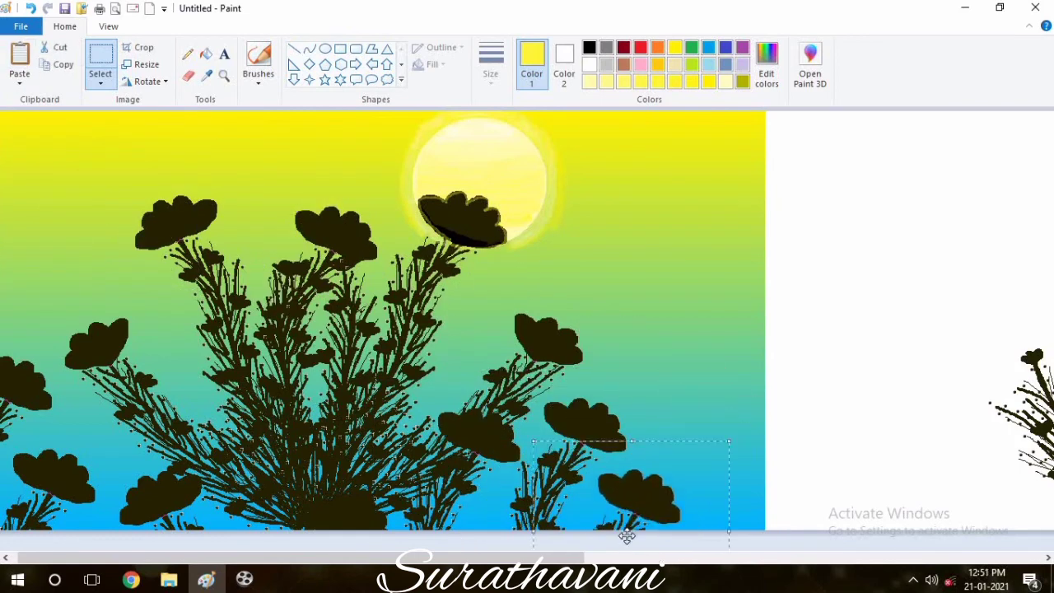
click(18, 56)
drag(92, 210, 758, 536)
click(835, 254)
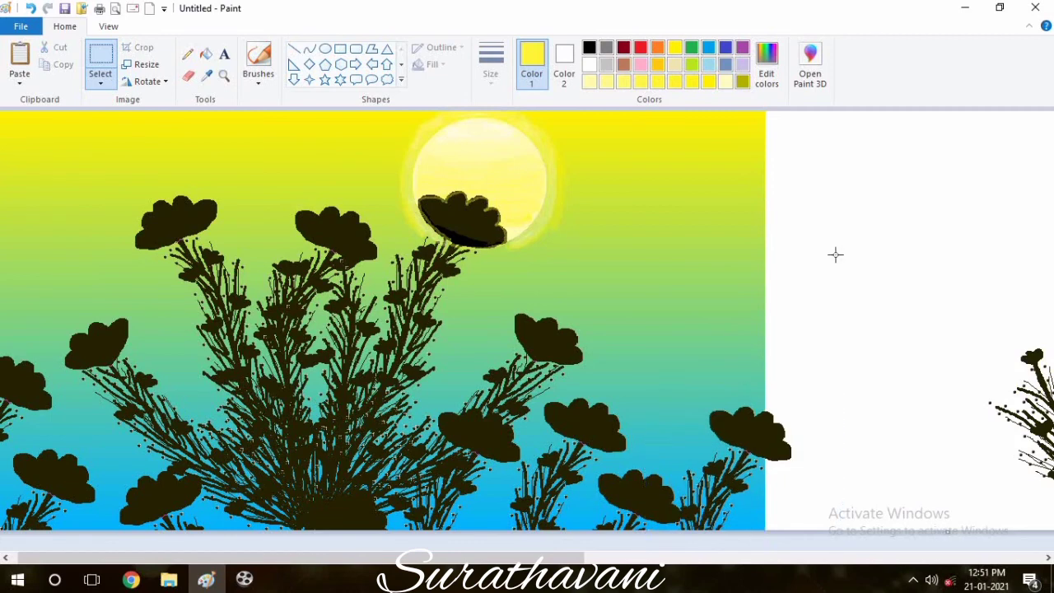
Draw a flat black ellipse as an insect's body right of the sun, with a small circle touching its left end as the head.
click(325, 49)
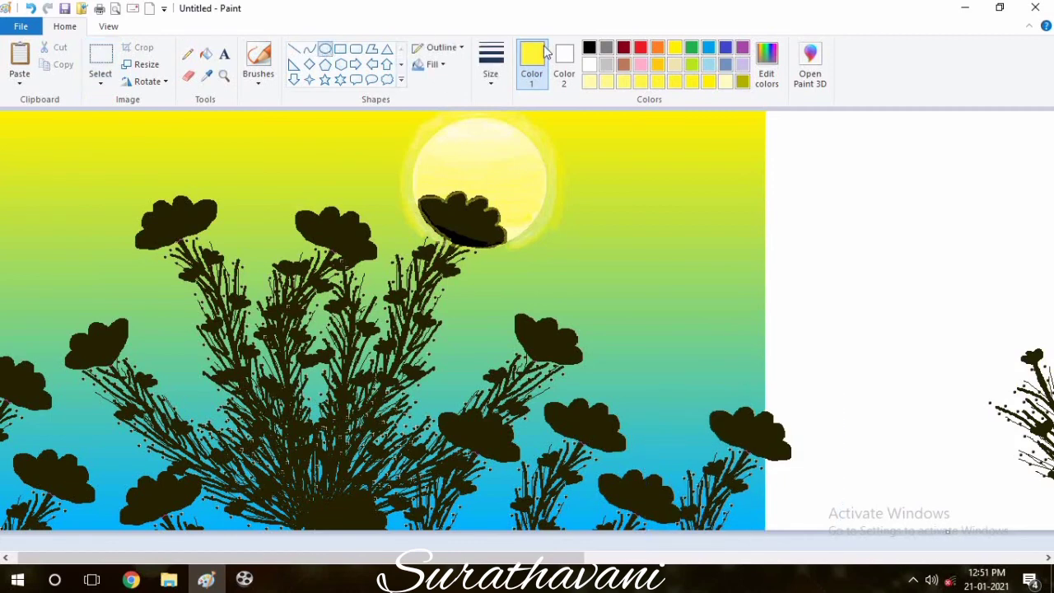
click(589, 47)
drag(630, 170, 677, 187)
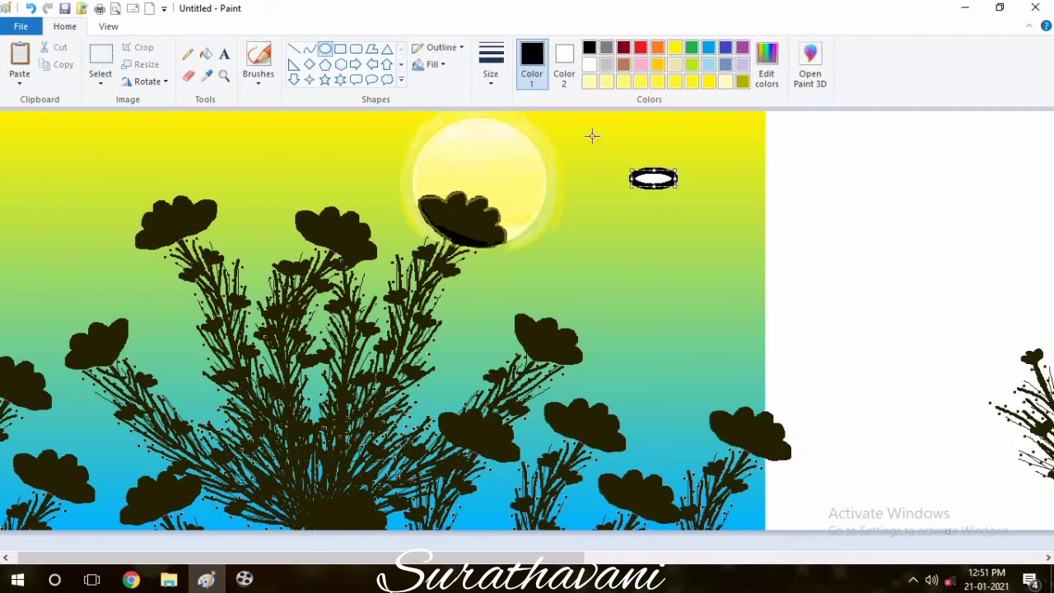
drag(611, 165, 634, 188)
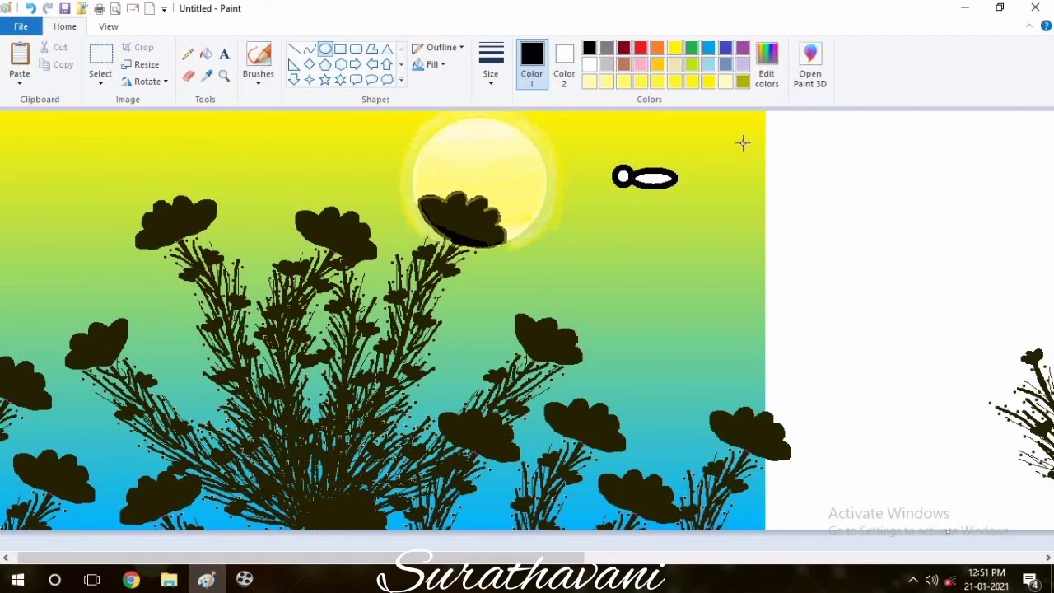
Sketch the insect's antennae, two wings and short legs in black with a thicker Pencil line.
click(188, 53)
click(499, 73)
click(504, 200)
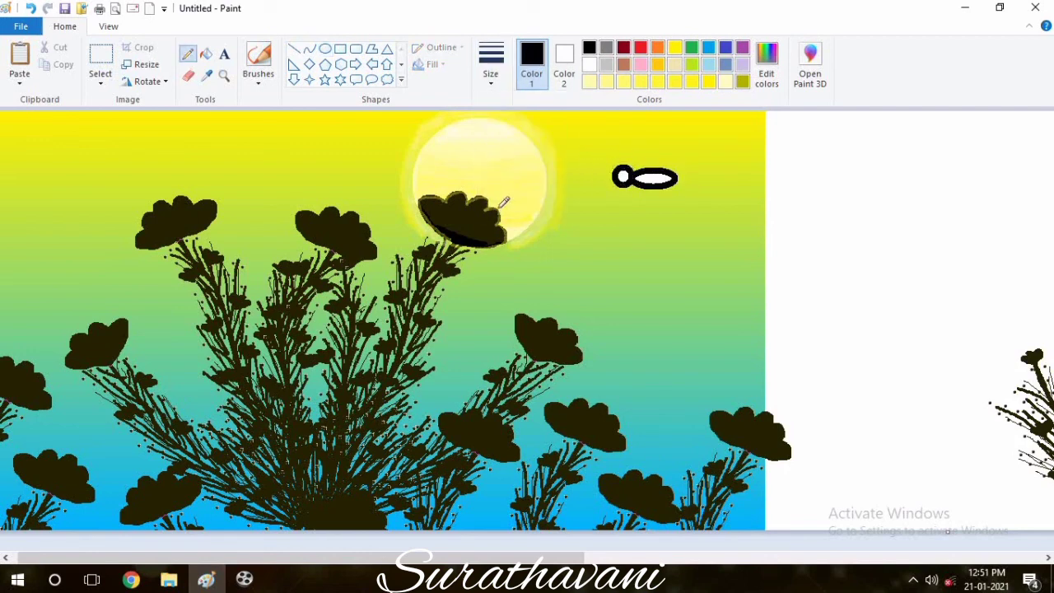
drag(649, 156, 669, 153)
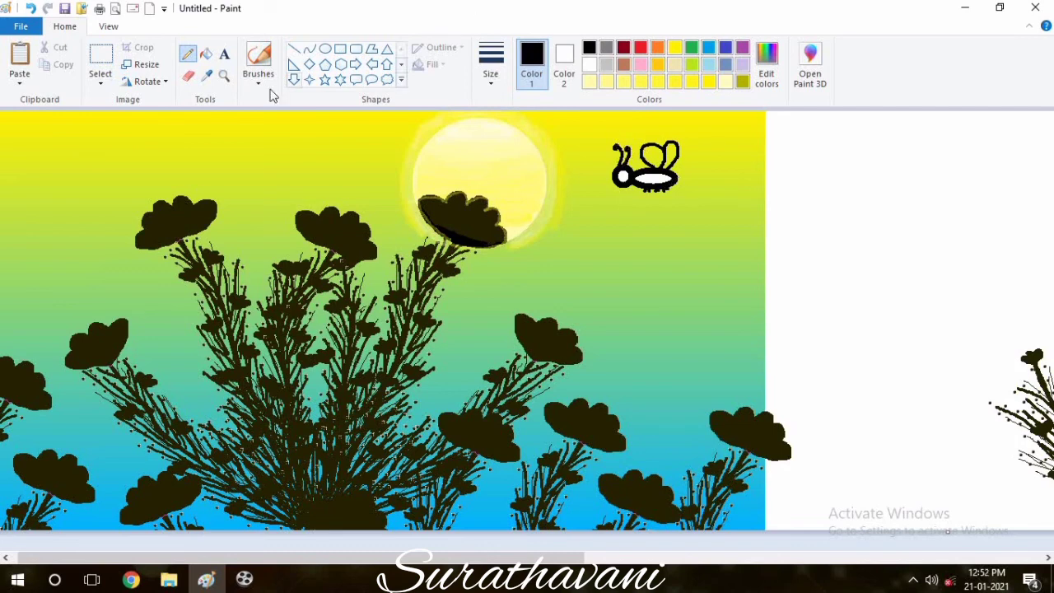
Fill the insect's head and body with black.
click(205, 54)
click(625, 171)
click(653, 176)
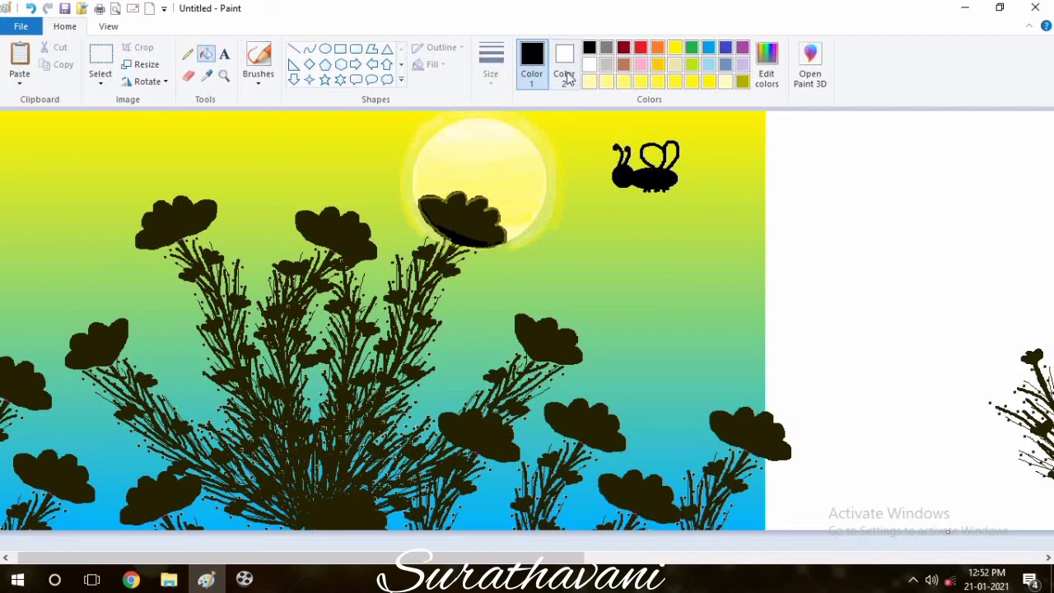
Draw a small white oval eye on the insect's head.
click(589, 64)
click(325, 48)
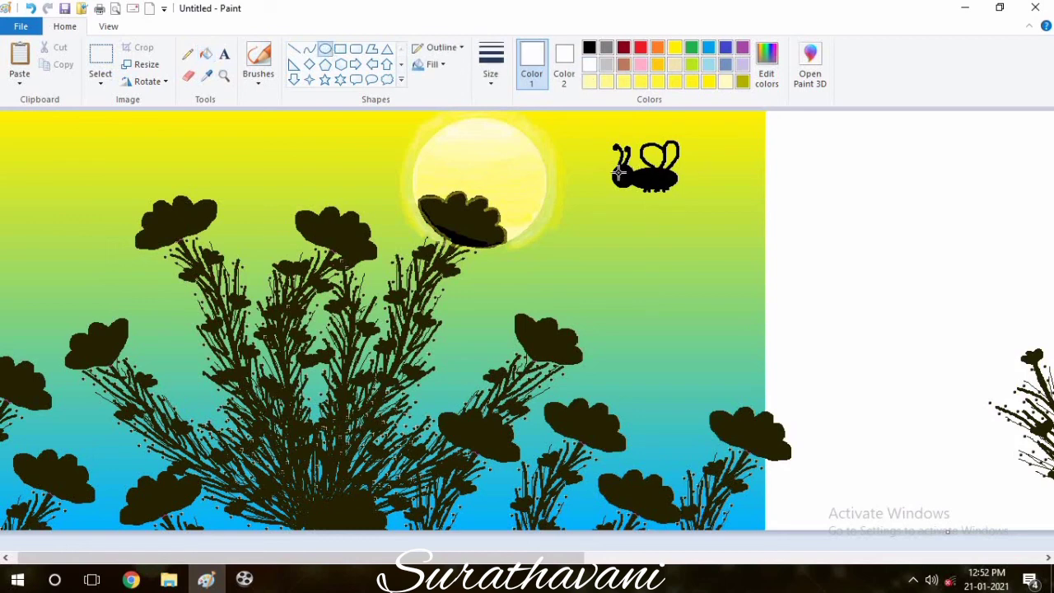
drag(615, 168, 624, 177)
click(188, 54)
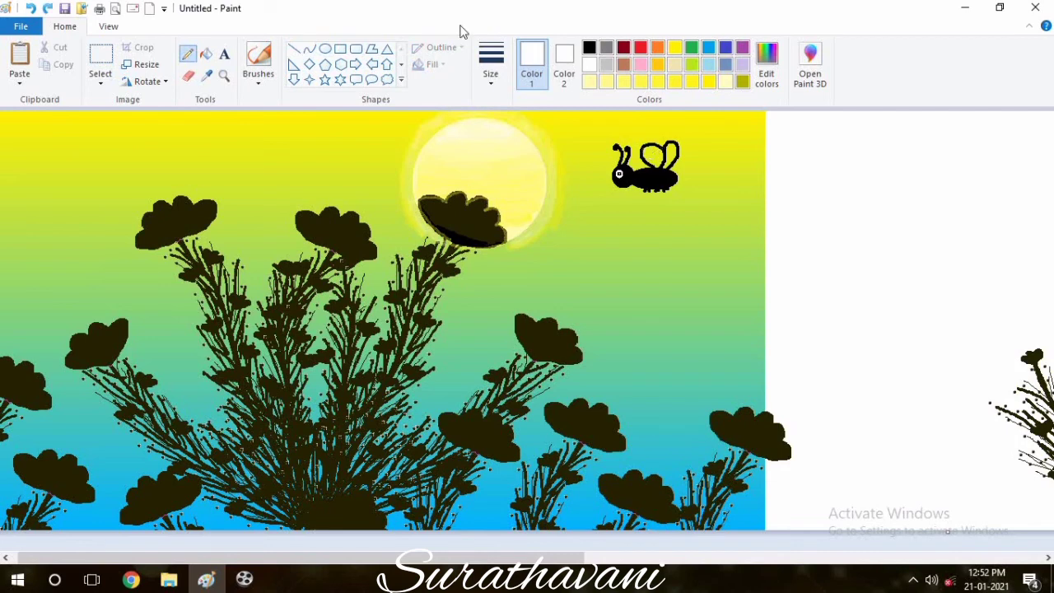
Paint the inside of the insect's wings solid black with the brush.
click(257, 82)
click(262, 108)
click(491, 73)
click(509, 200)
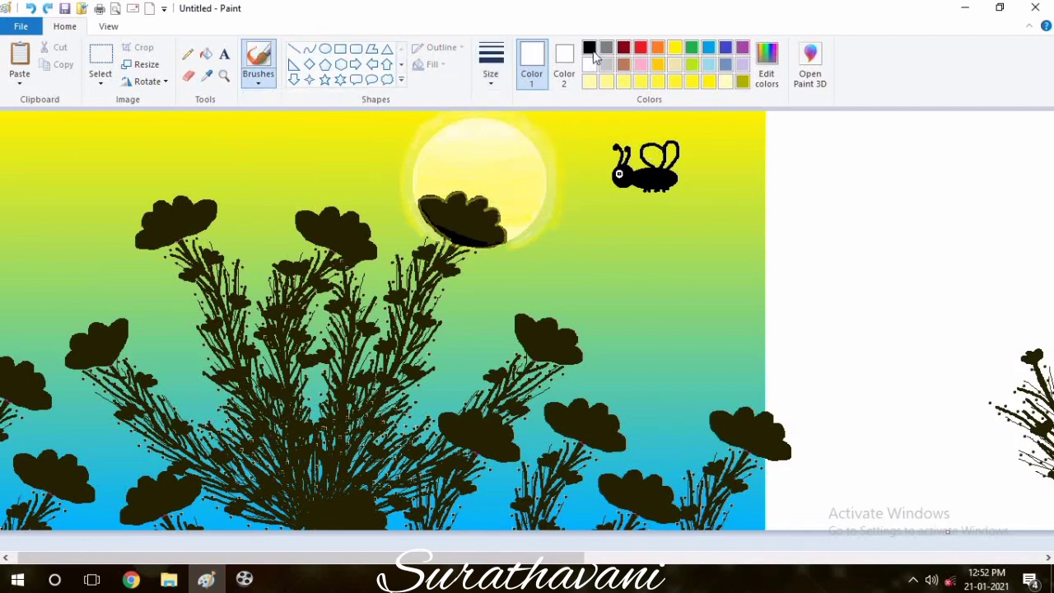
click(589, 47)
drag(651, 158, 657, 154)
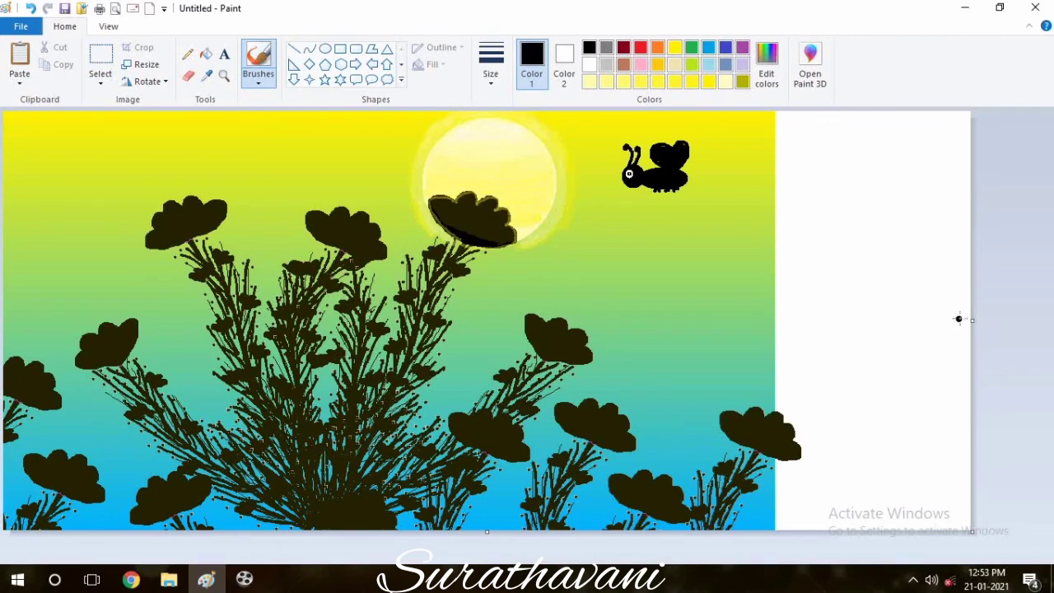
Shrink the canvas width so it ends at the right edge of the gradient sky.
drag(958, 320, 775, 359)
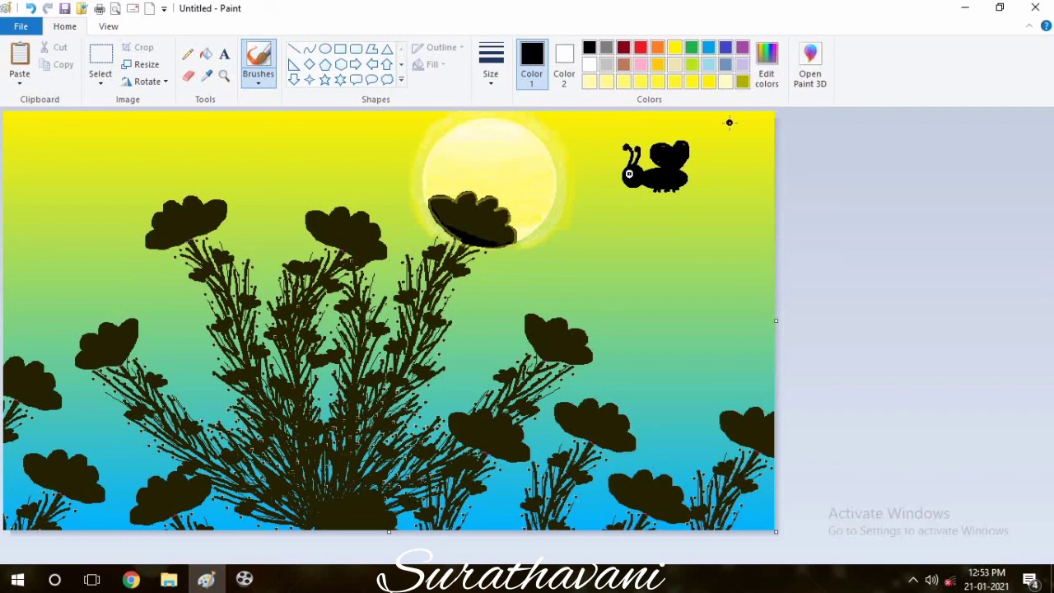
Add the bold black text "surathavani" in the picture's upper left corner and view the finished picture full screen.
click(224, 55)
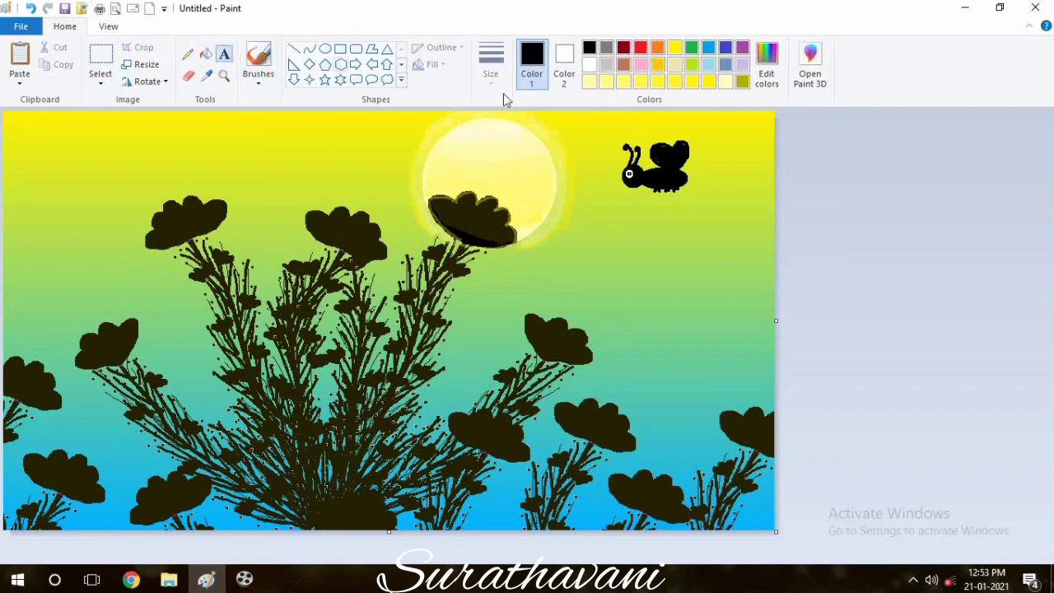
drag(664, 120, 803, 144)
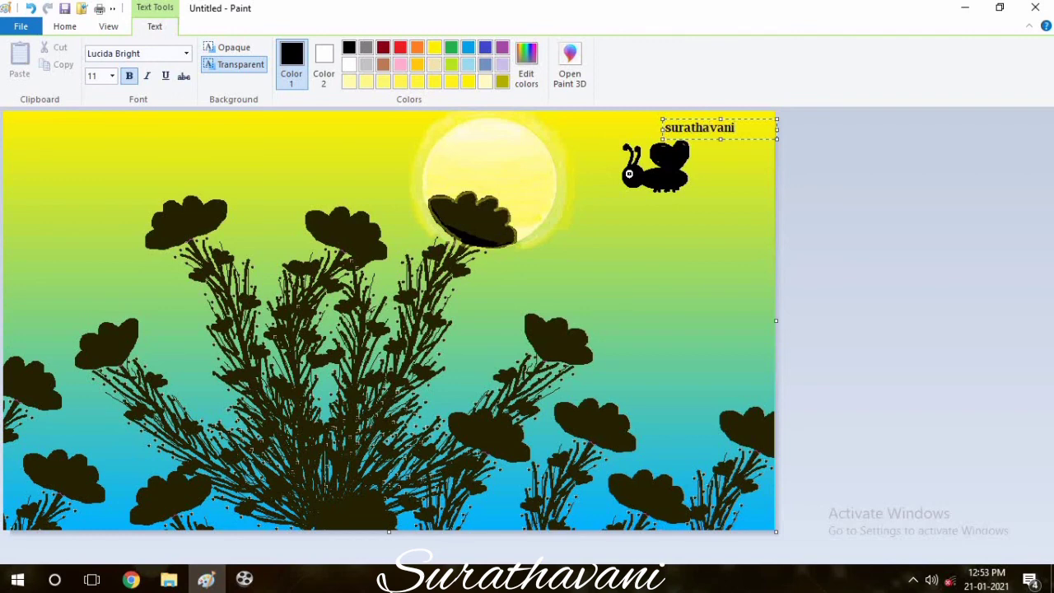
drag(725, 117, 76, 115)
click(518, 291)
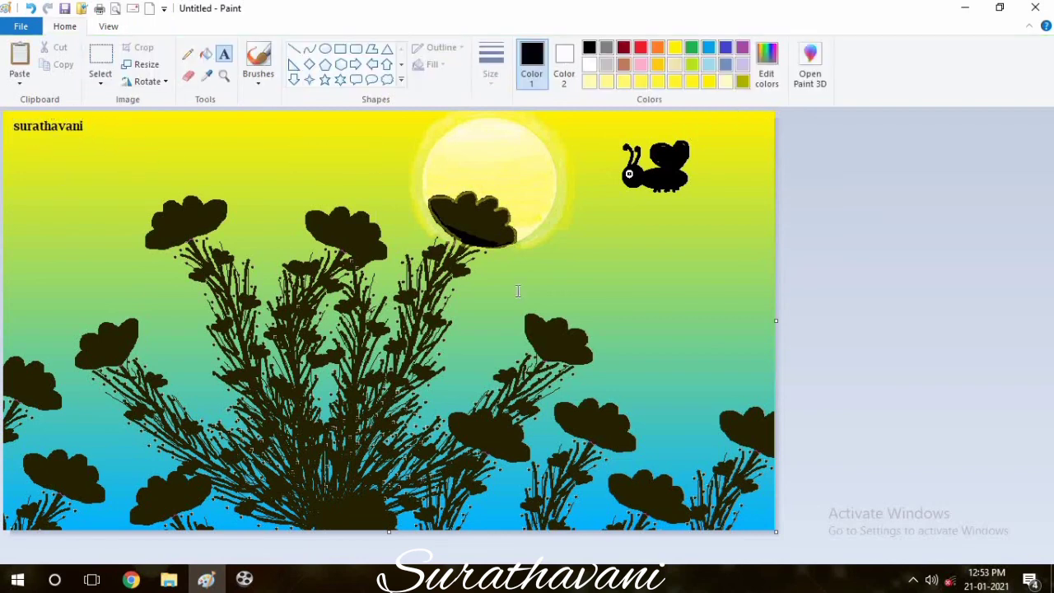
key(F11)
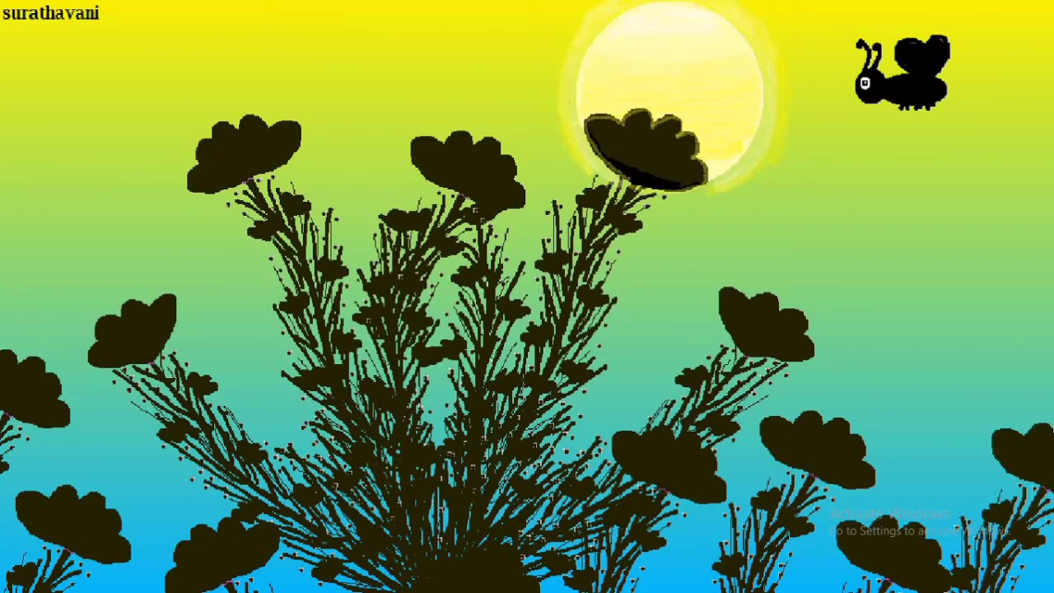